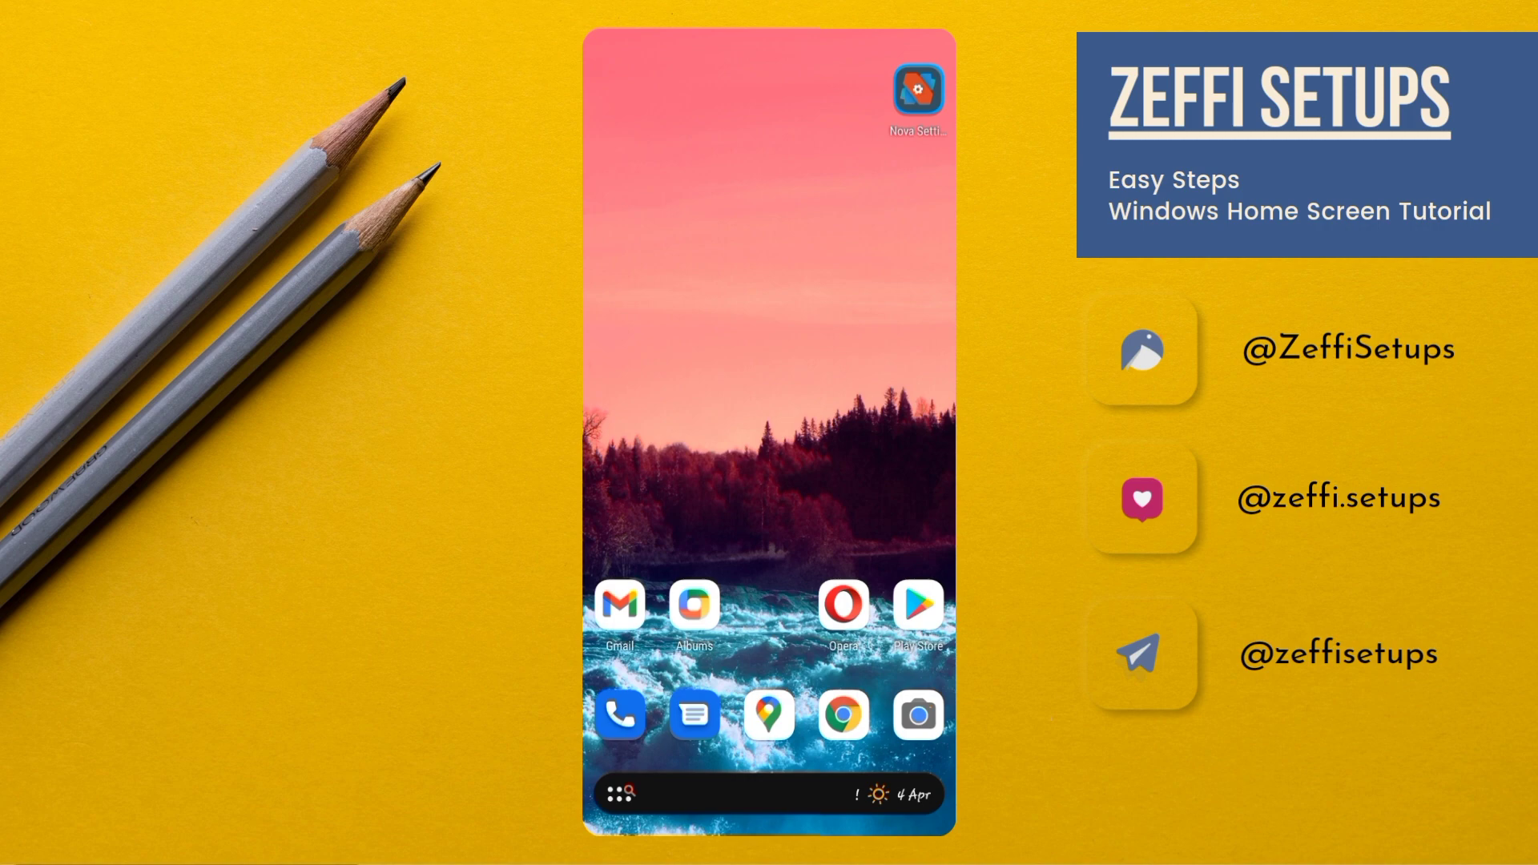
# - Follow the site's download link to the Greeny.zip preview on Google Drive
pyautogui.click(729, 534)
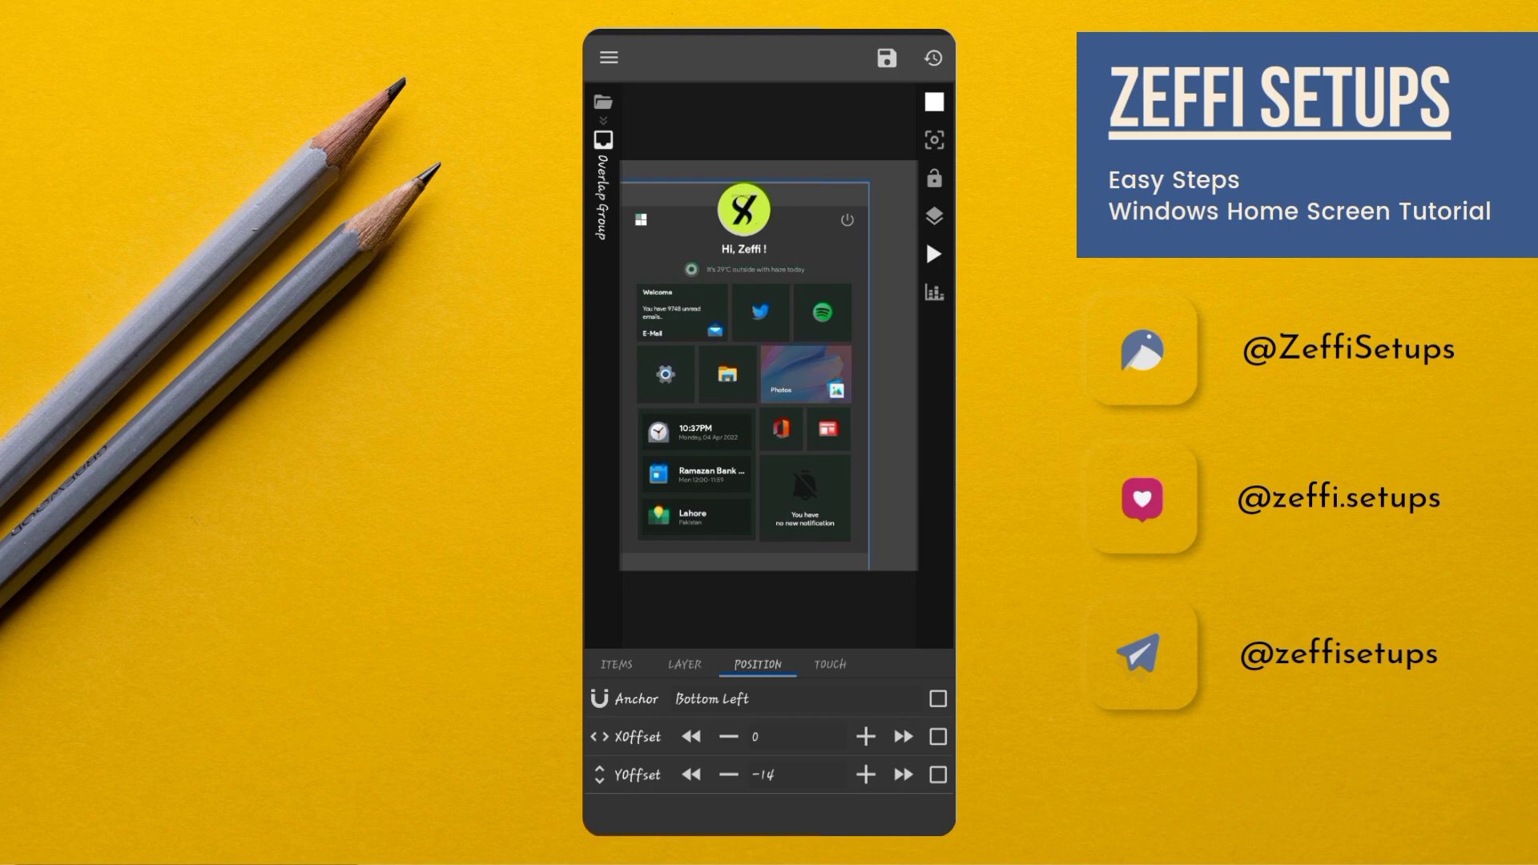
# - Start a preset import from the menu and browse device storage into the ADM folder
pyautogui.click(608, 56)
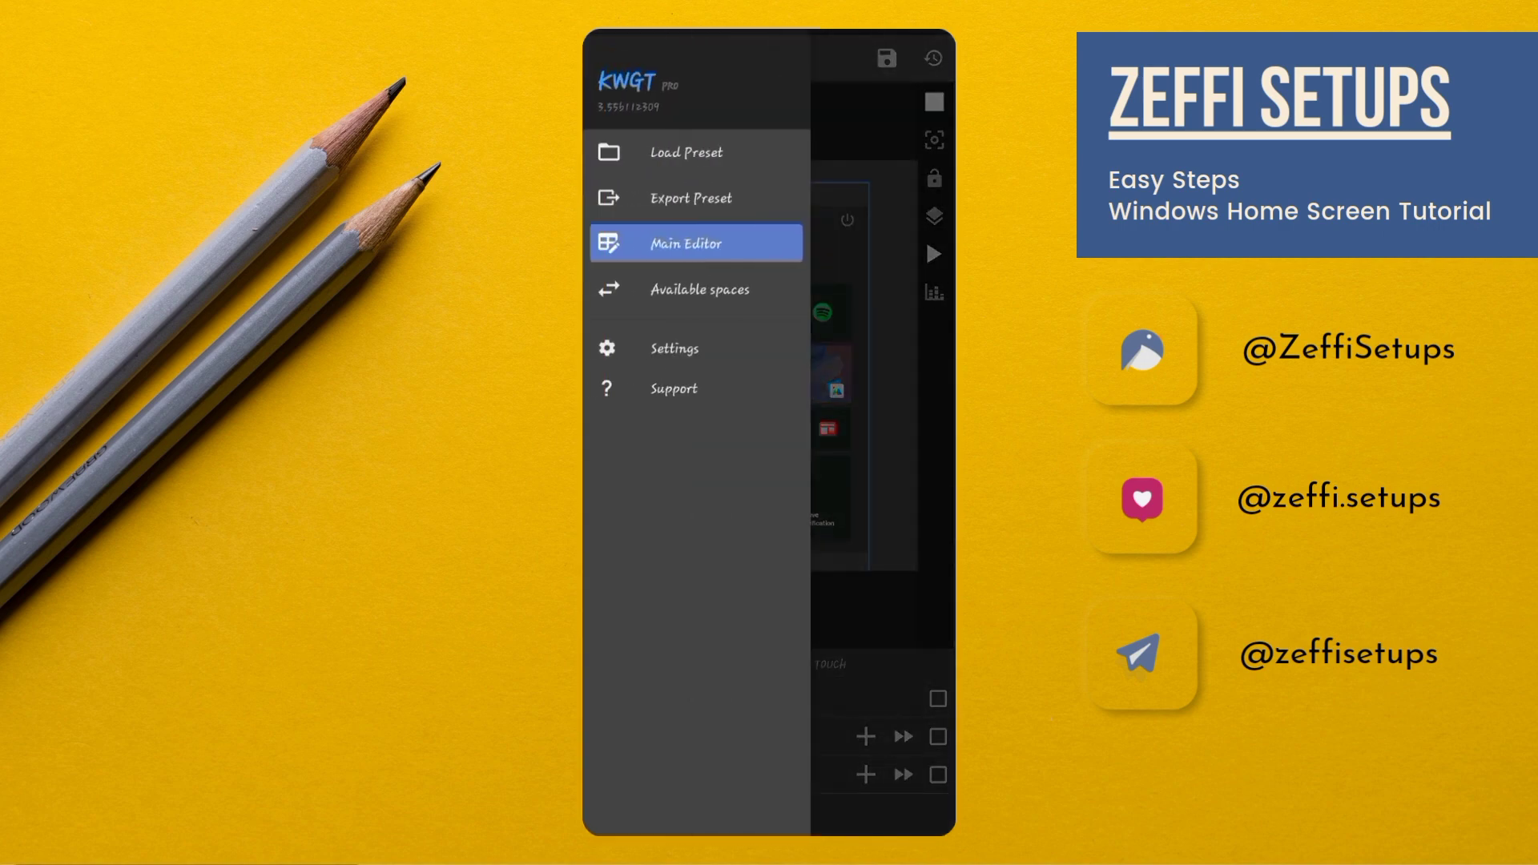
pyautogui.click(687, 151)
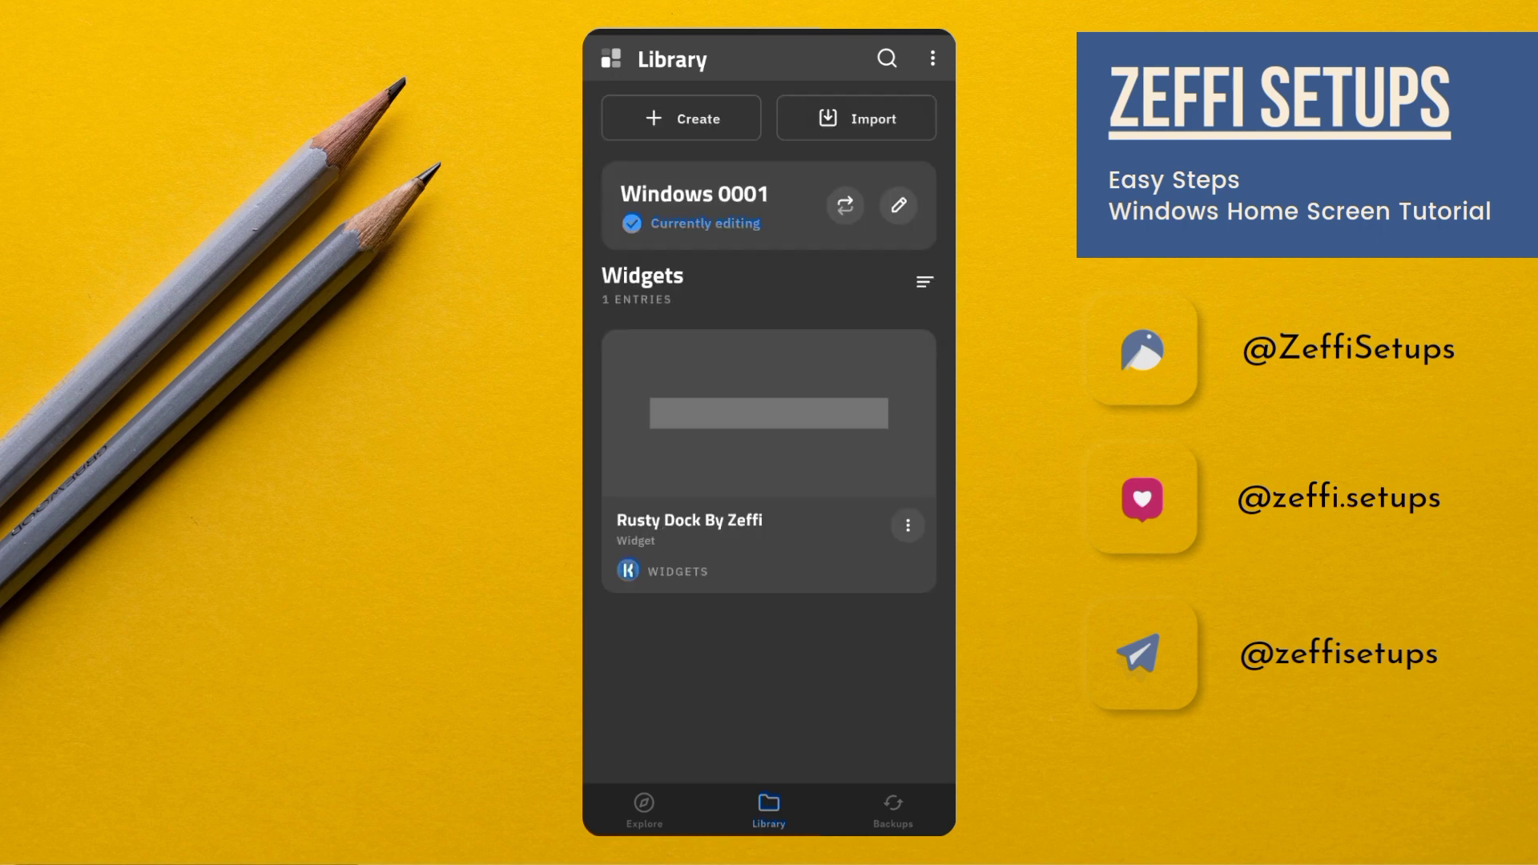
pyautogui.click(857, 117)
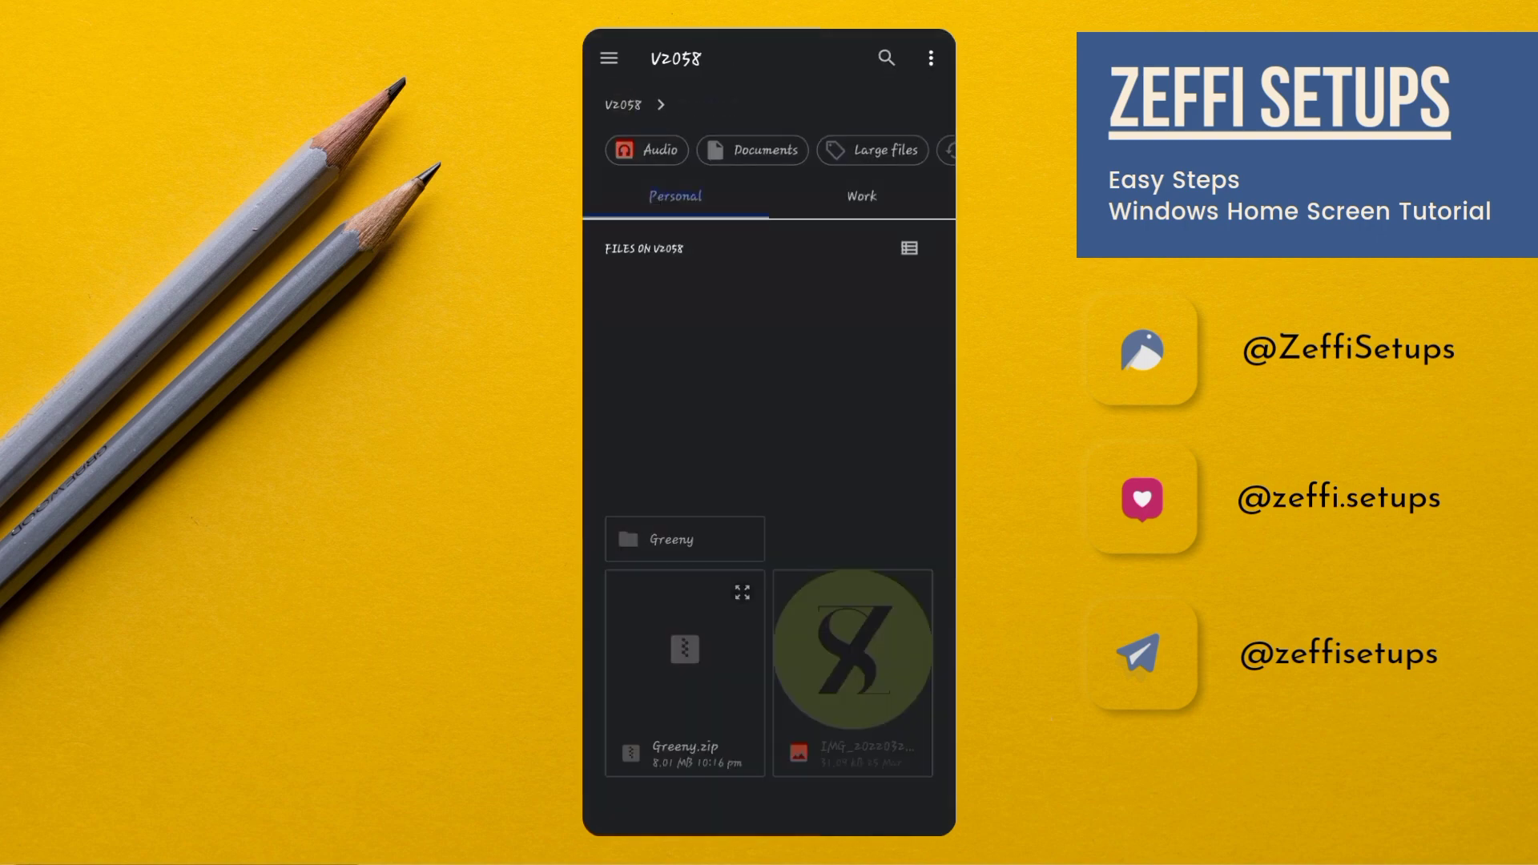
pyautogui.click(672, 302)
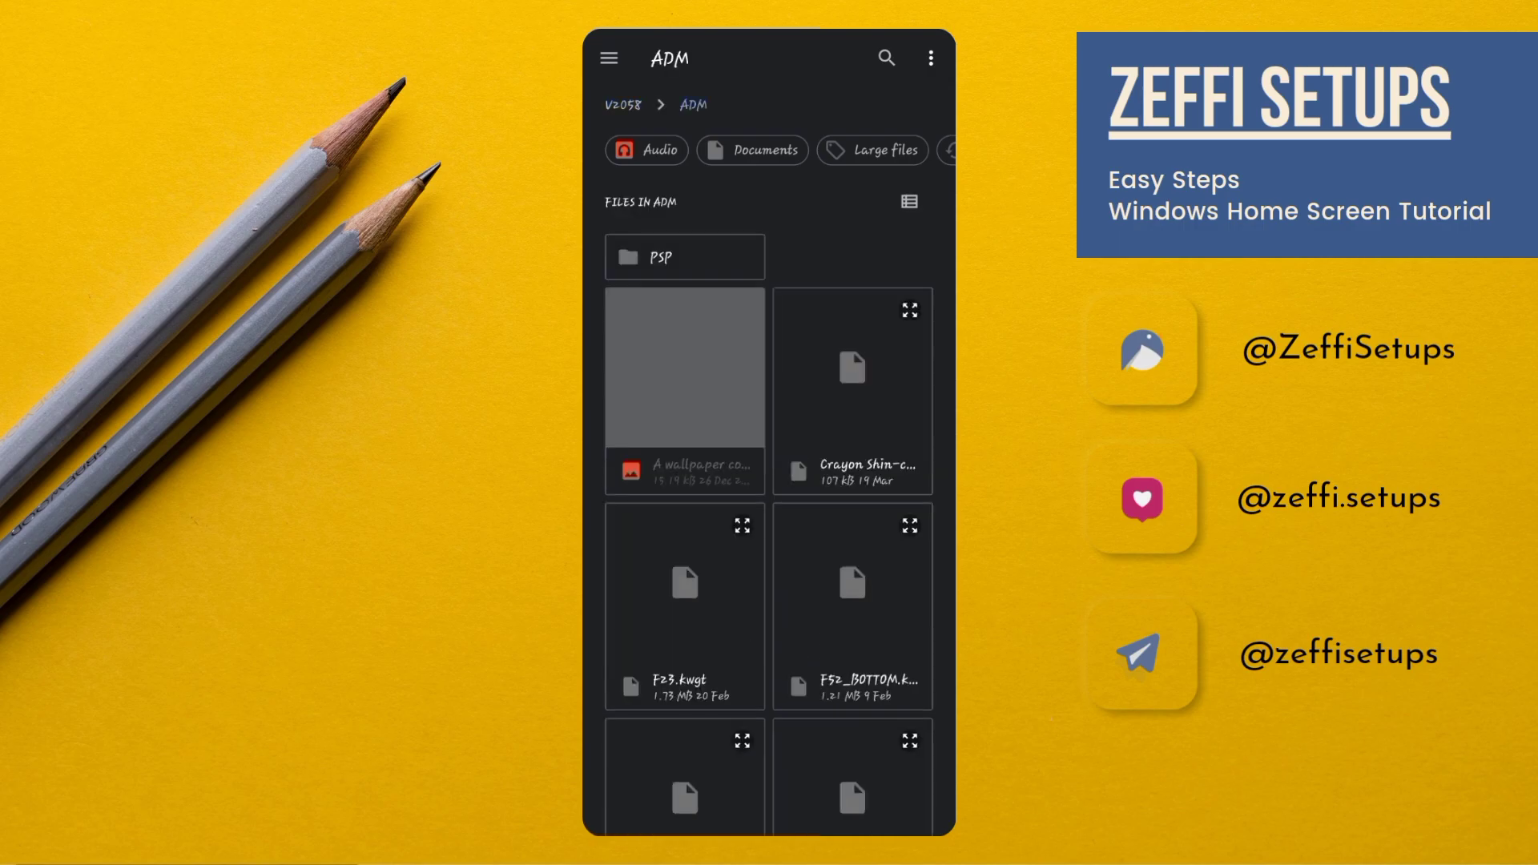
pyautogui.scroll(-2, 769, 481)
pyautogui.scroll(-6, 770, 481)
pyautogui.scroll(-4, 769, 481)
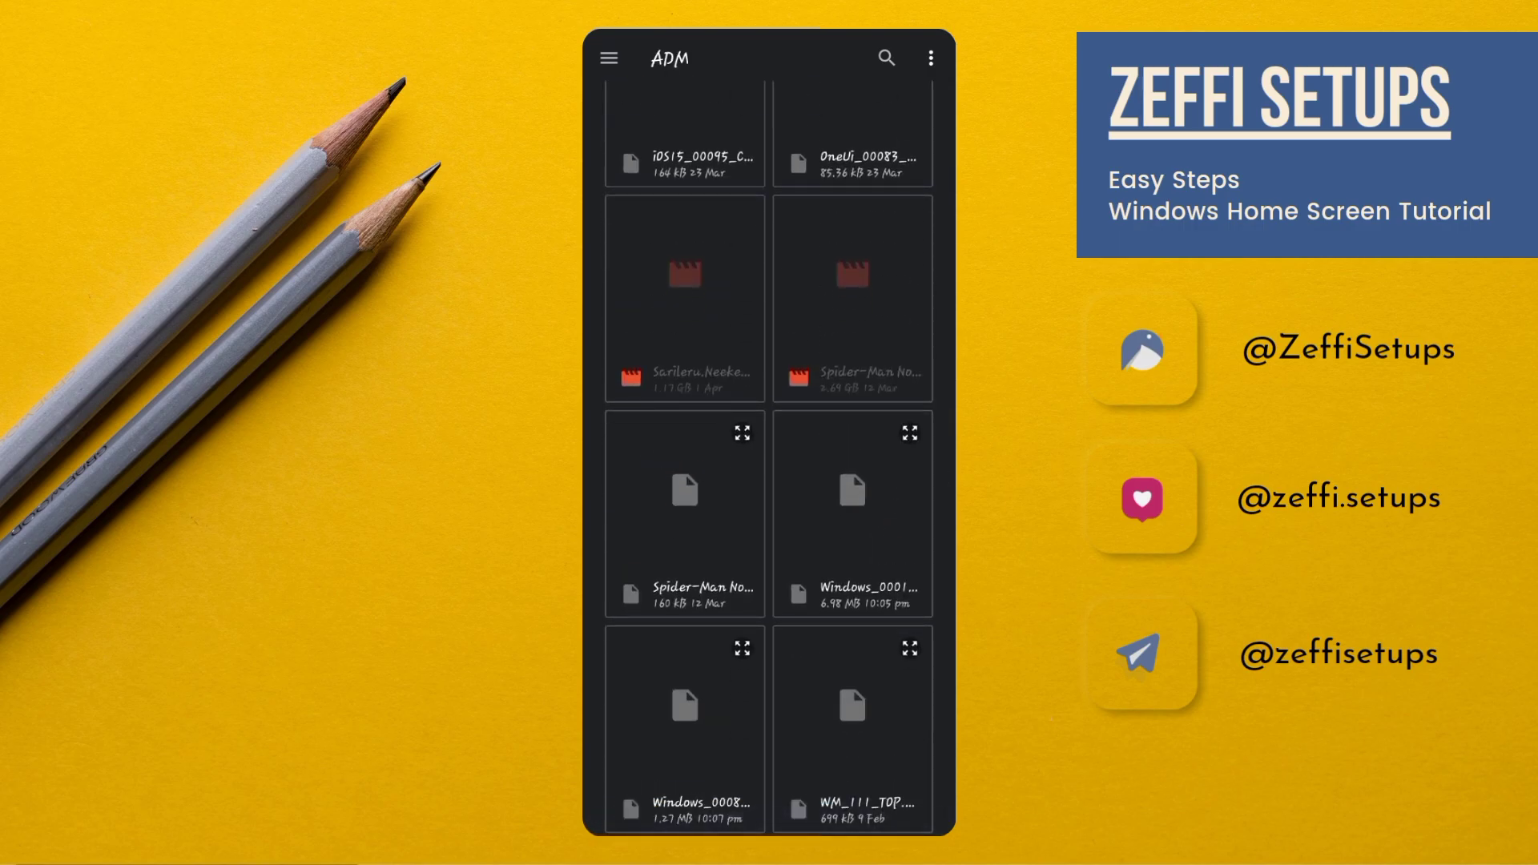
# - Import the Windows_0001 preset file, load it into the editor and save the widget
pyautogui.click(889, 553)
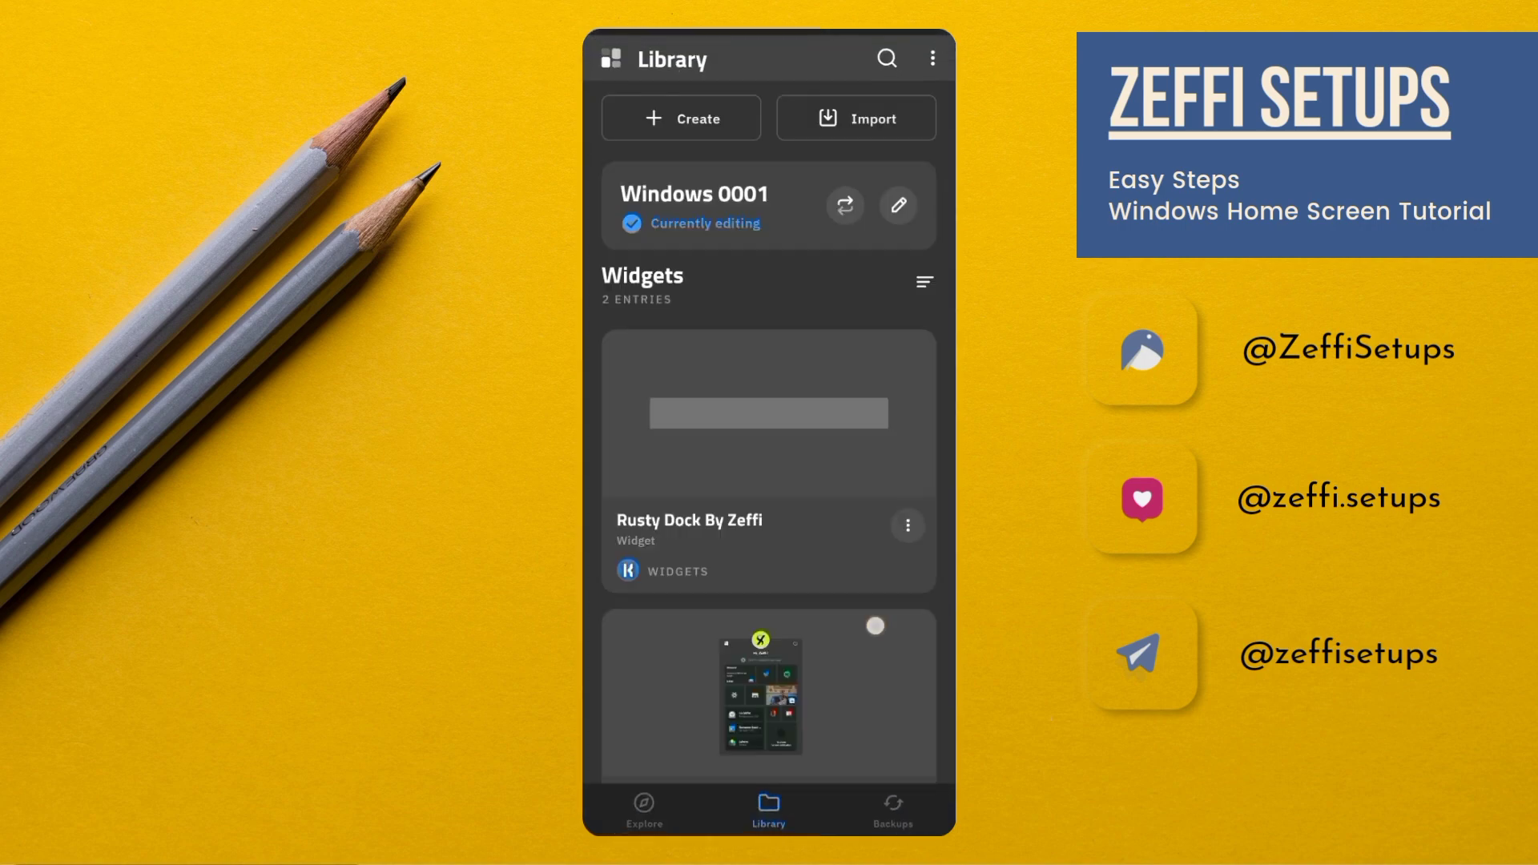
pyautogui.scroll(-2, 770, 481)
pyautogui.click(816, 594)
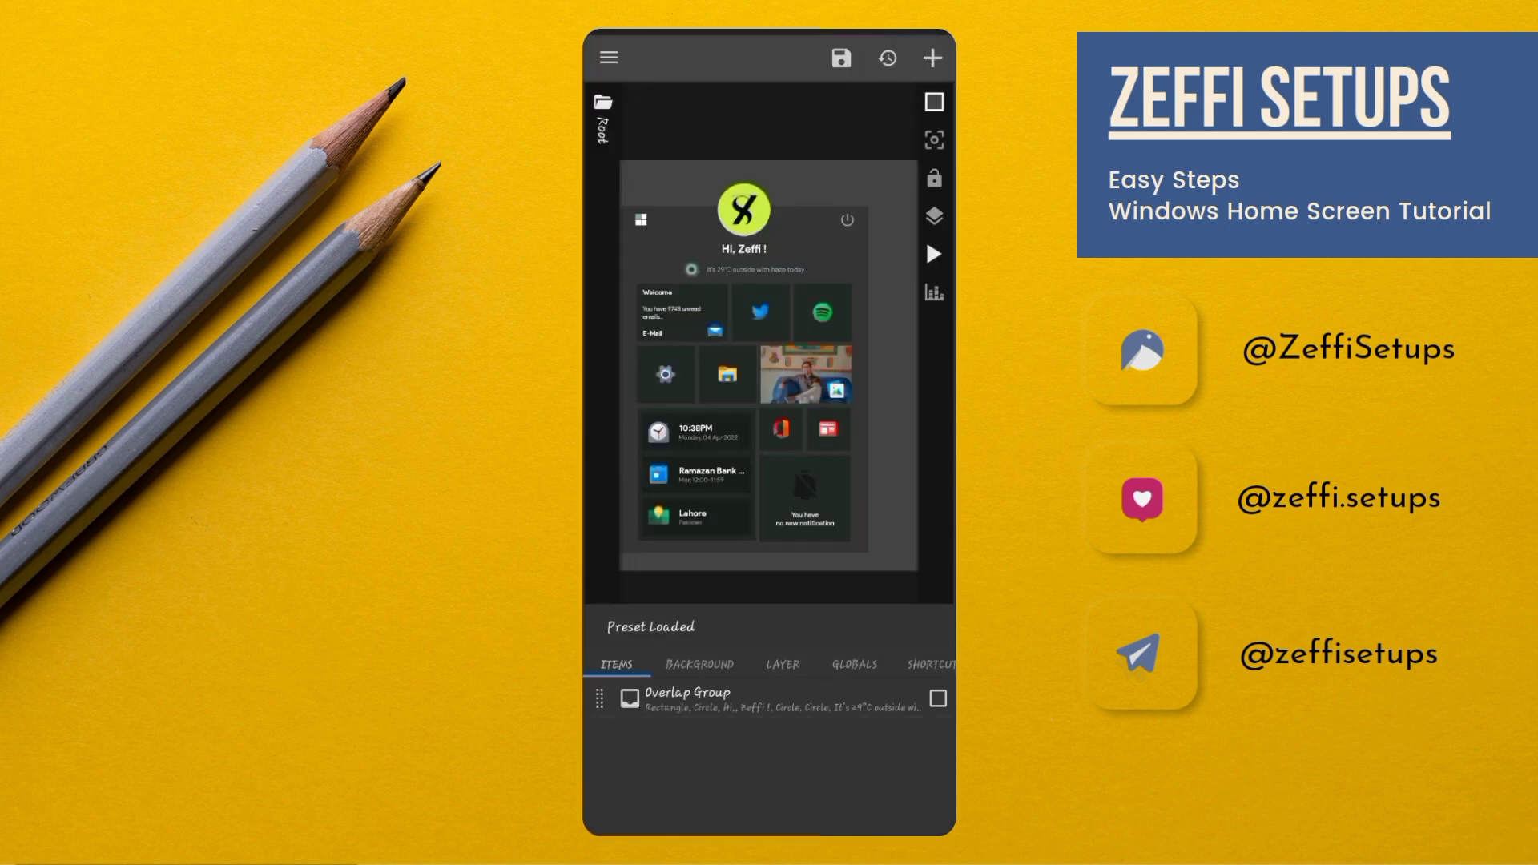
pyautogui.click(841, 57)
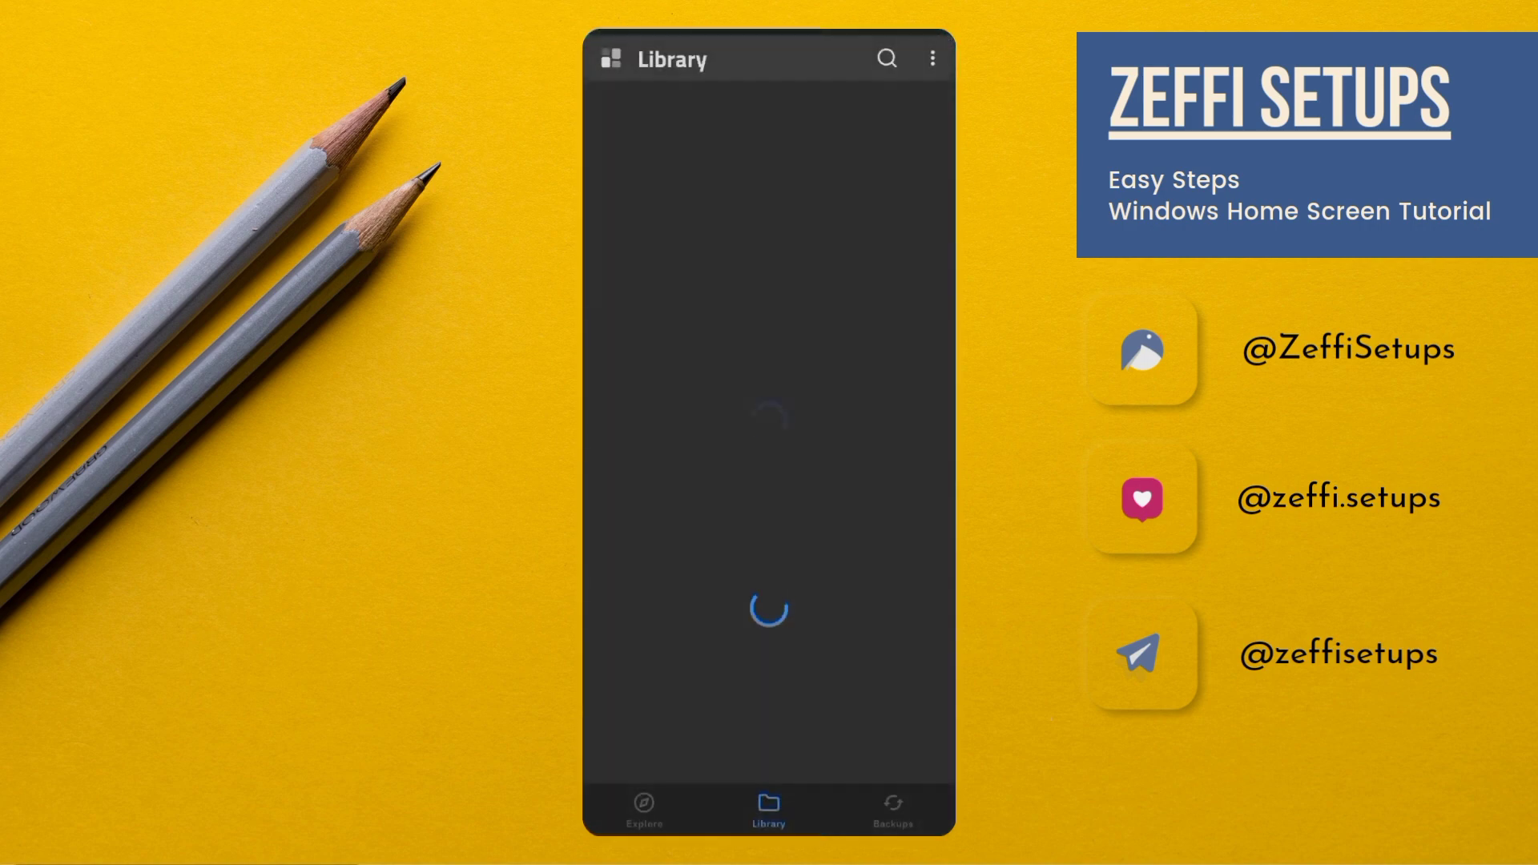
# - Search the preset library for Windows and load the Windows 0008 taskbar preset
pyautogui.click(886, 57)
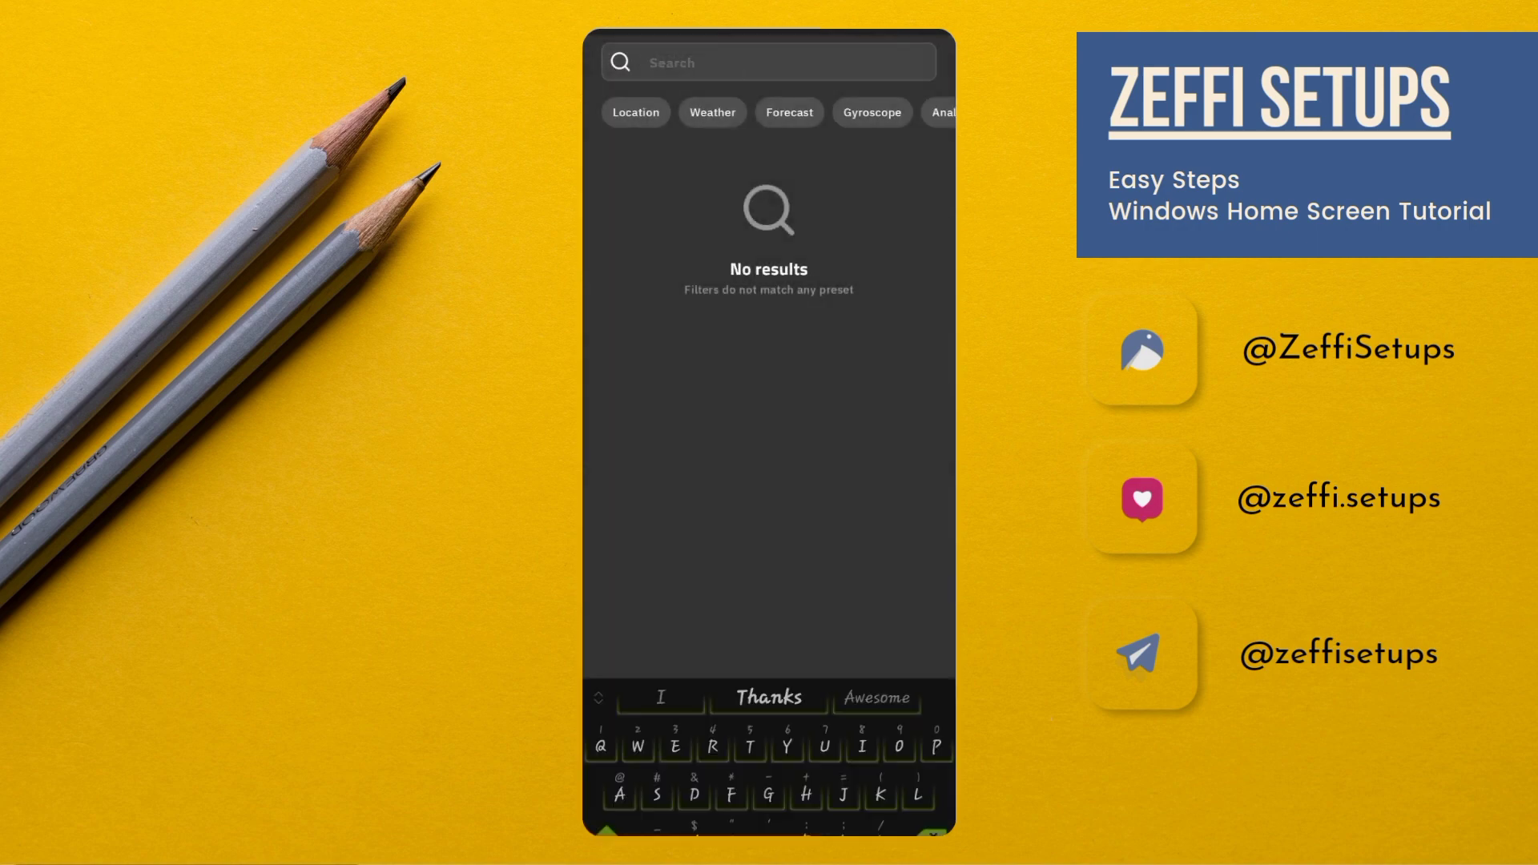
pyautogui.write('Win')
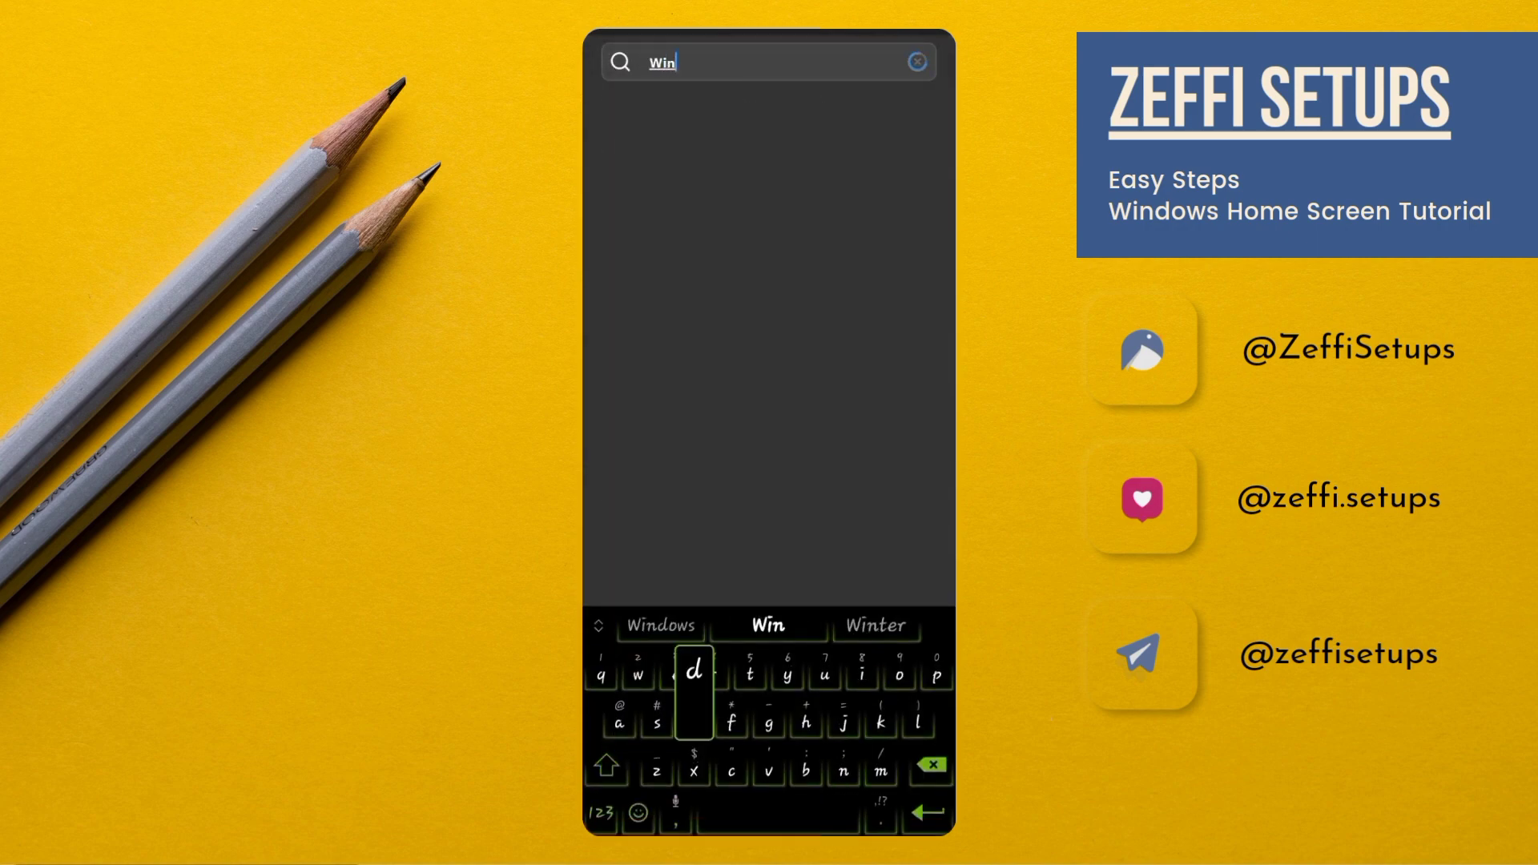
pyautogui.write('dows')
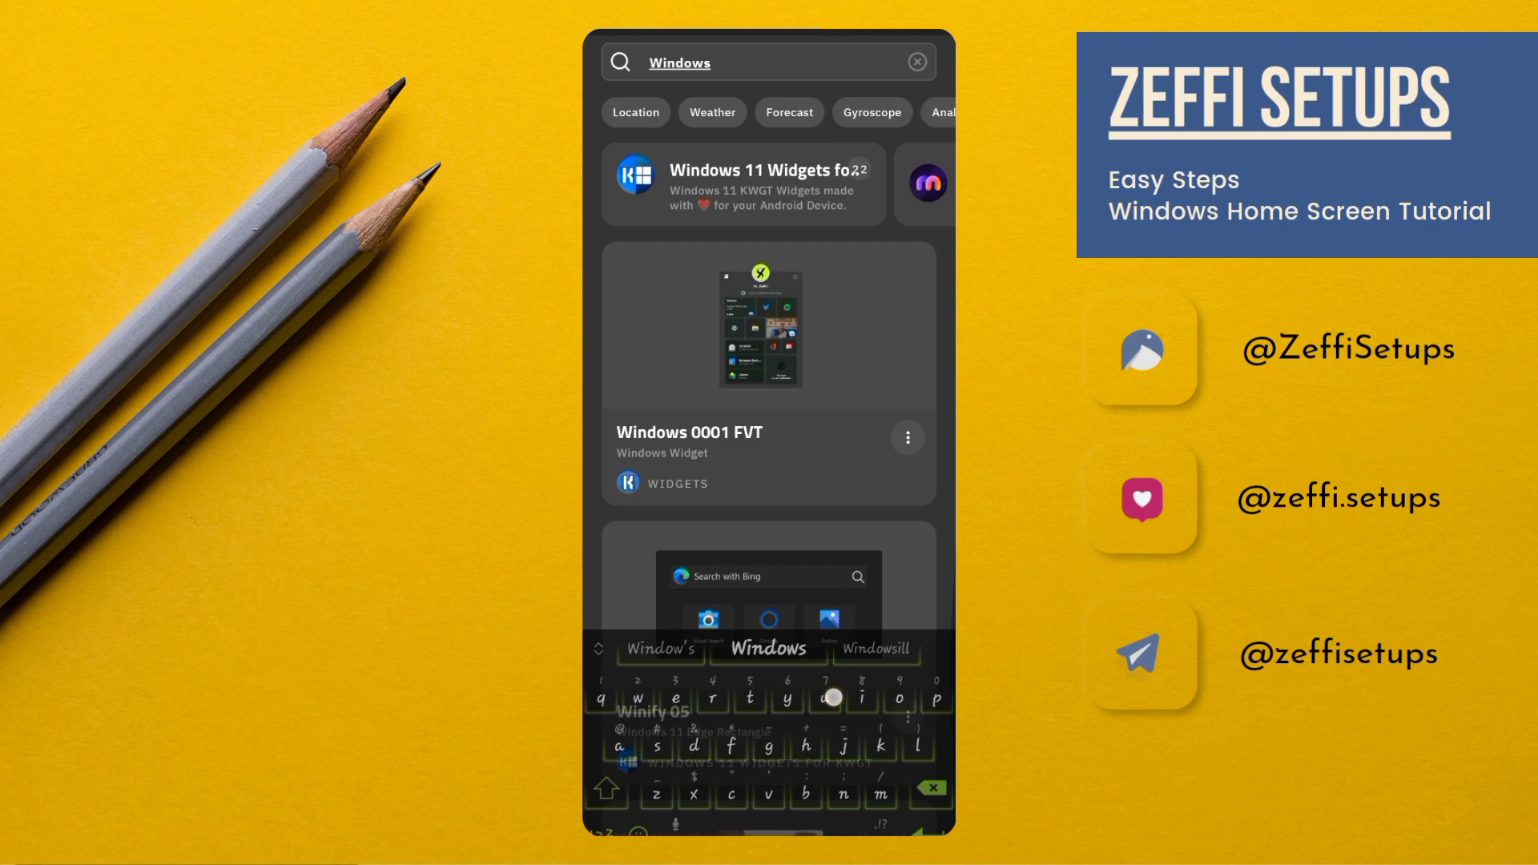
pyautogui.scroll(-5, 769, 482)
pyautogui.scroll(-3, 769, 481)
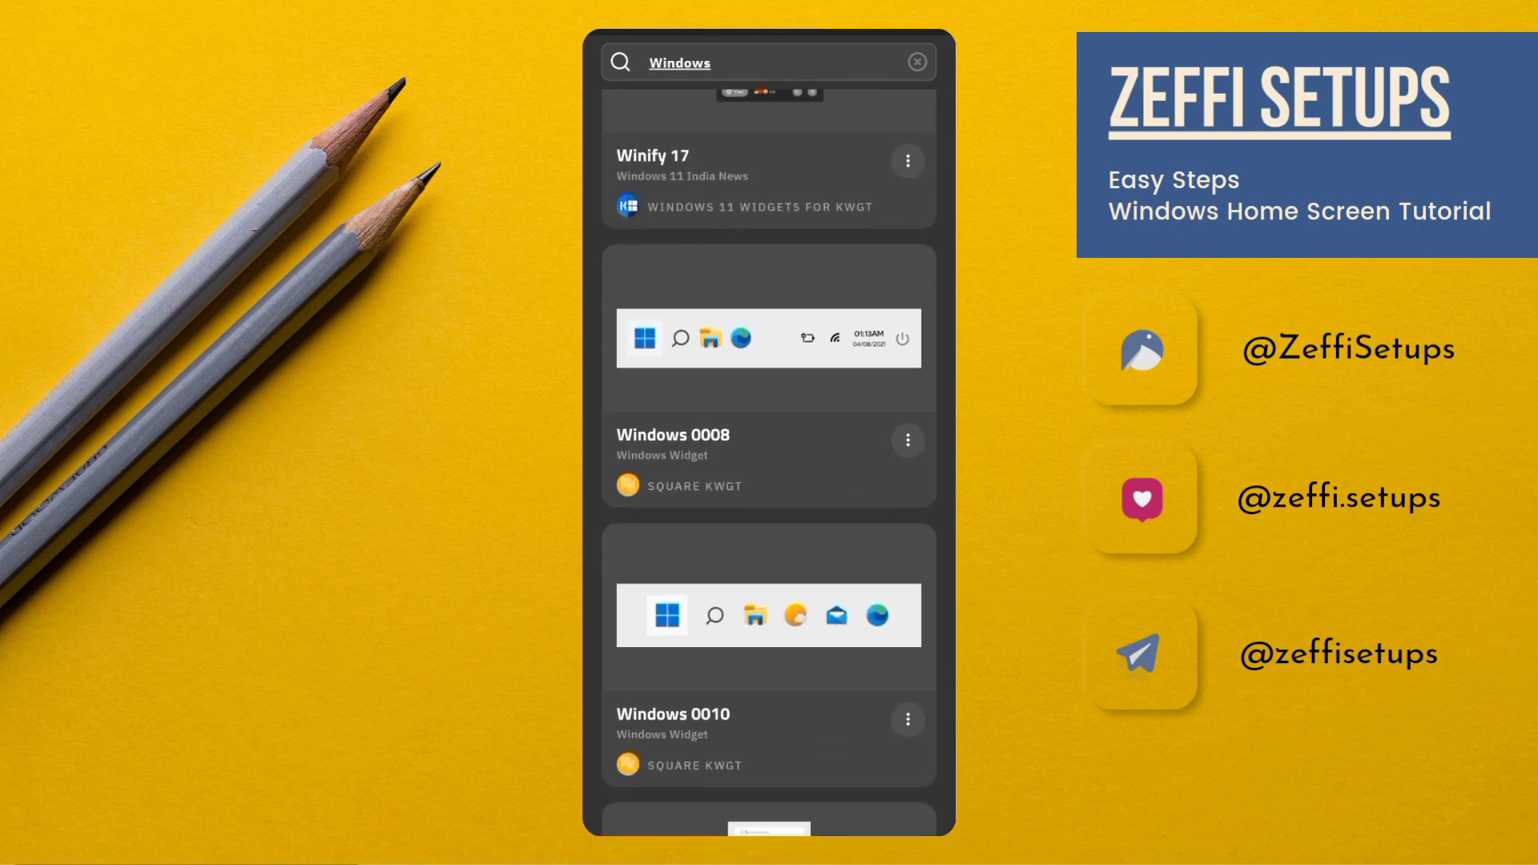
pyautogui.scroll(-3, 770, 481)
pyautogui.scroll(-3, 769, 480)
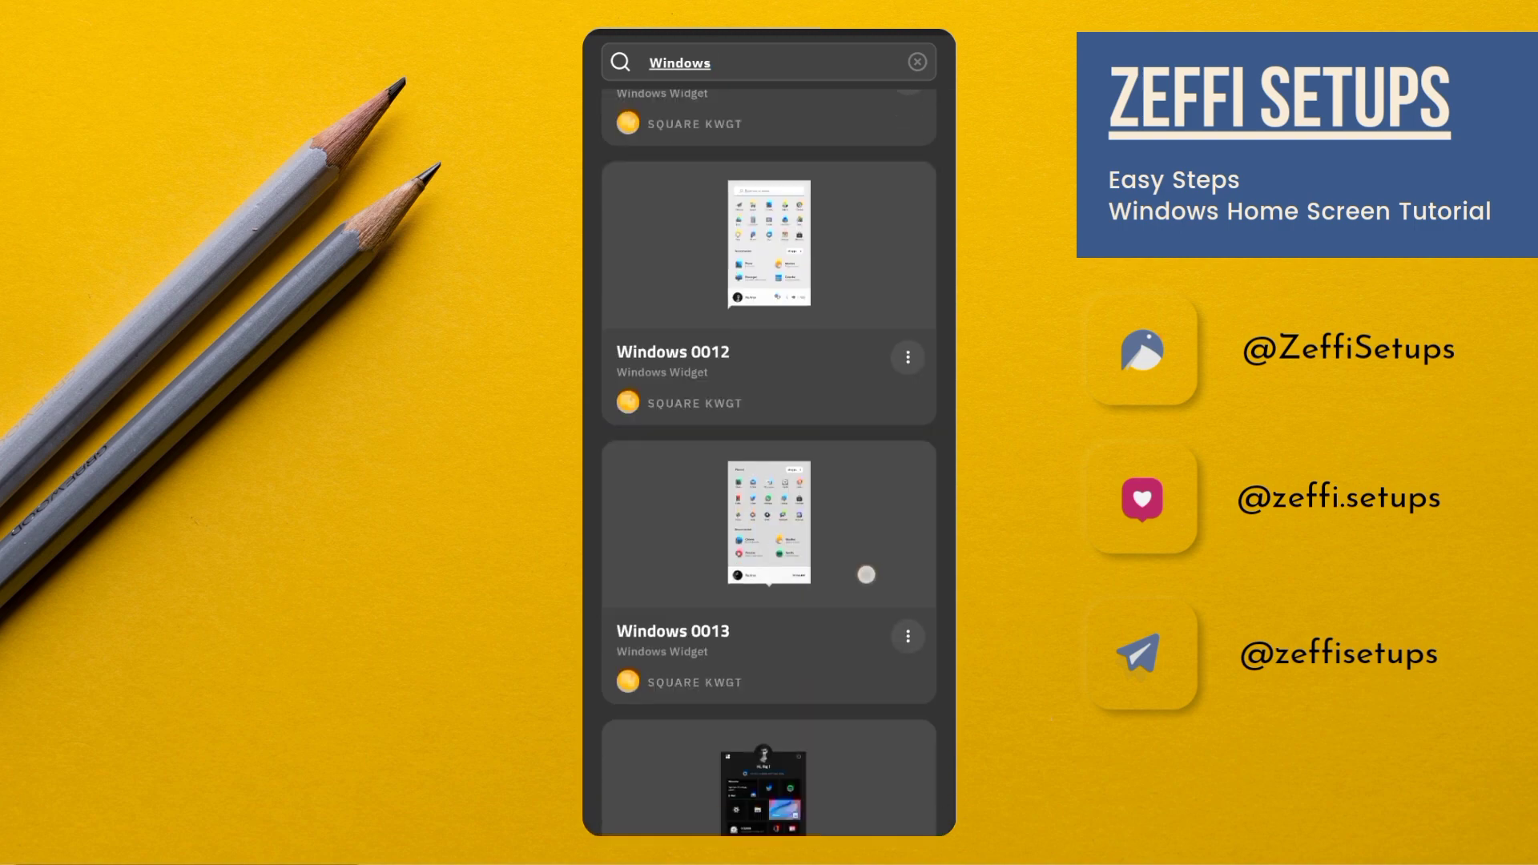
pyautogui.scroll(-3, 769, 481)
pyautogui.scroll(-3, 769, 481)
pyautogui.scroll(-3, 769, 480)
pyautogui.scroll(-3, 877, 573)
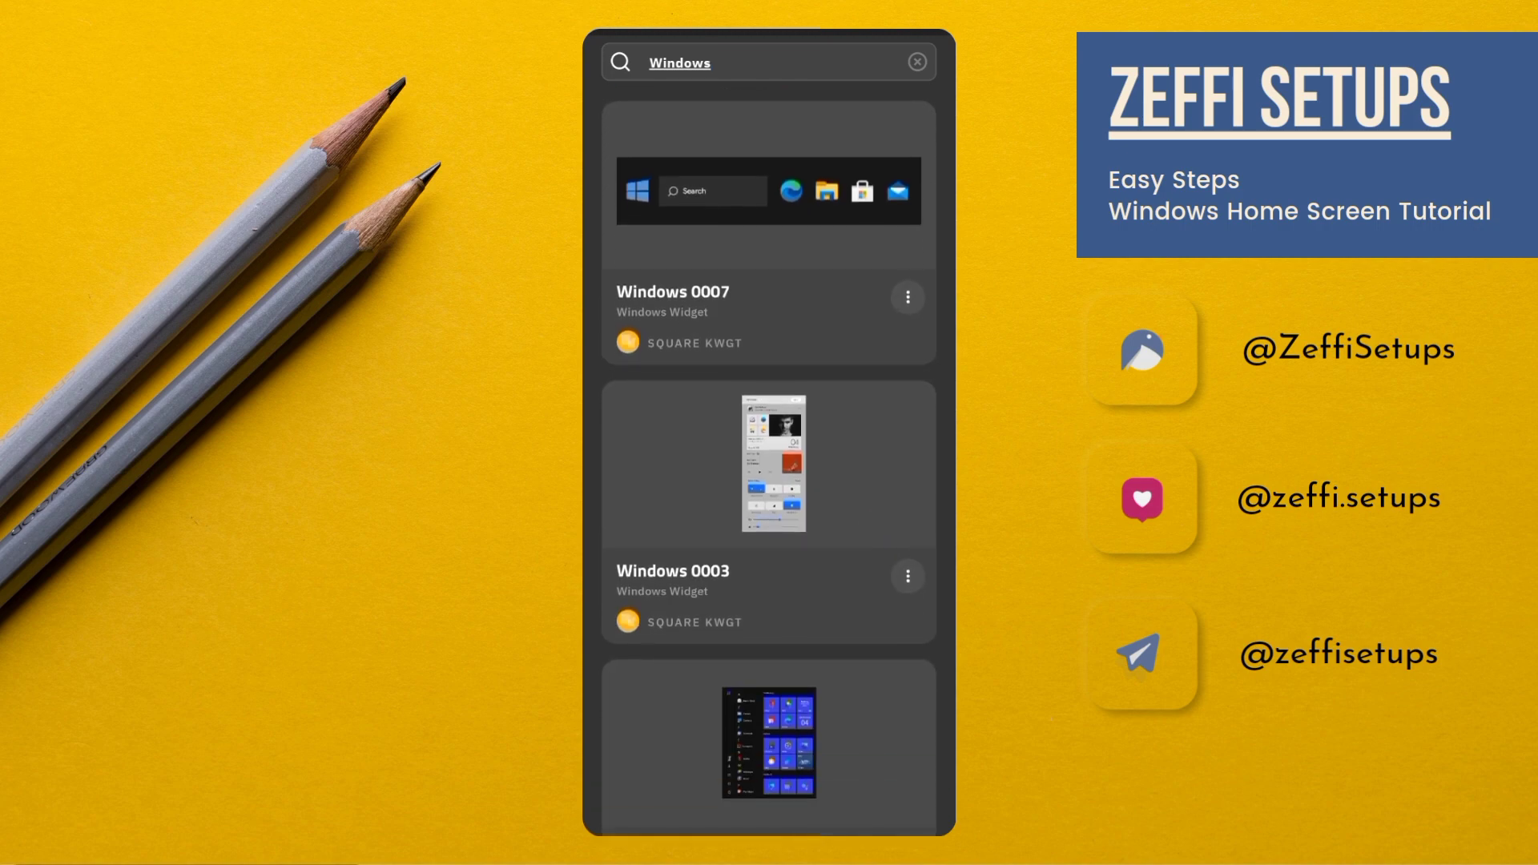
pyautogui.scroll(-3, 877, 572)
pyautogui.scroll(-3, 877, 574)
pyautogui.scroll(-3, 878, 573)
pyautogui.scroll(-5, 885, 573)
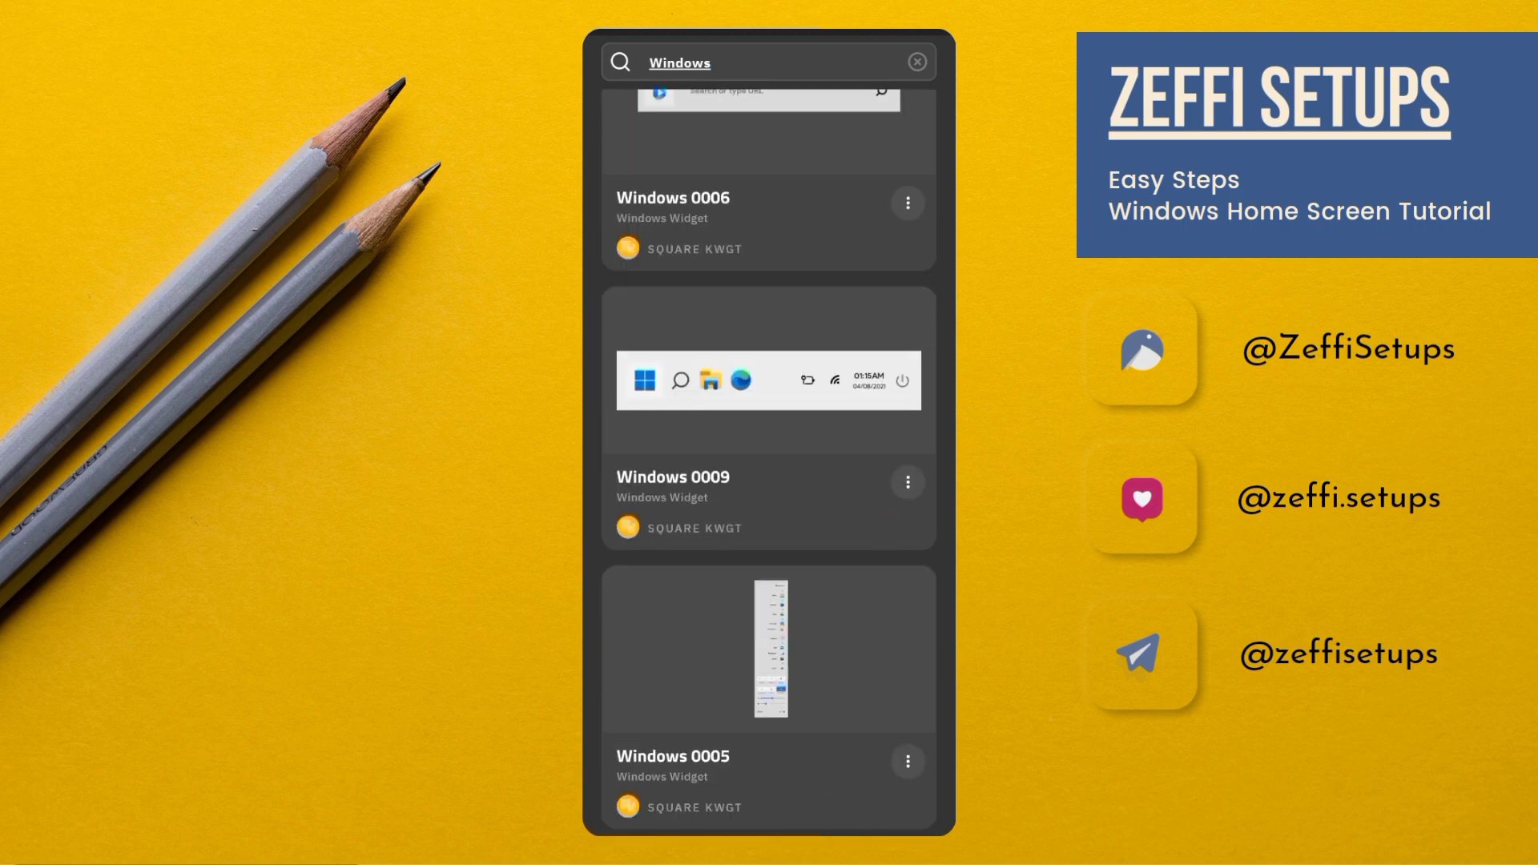
pyautogui.scroll(5, 886, 537)
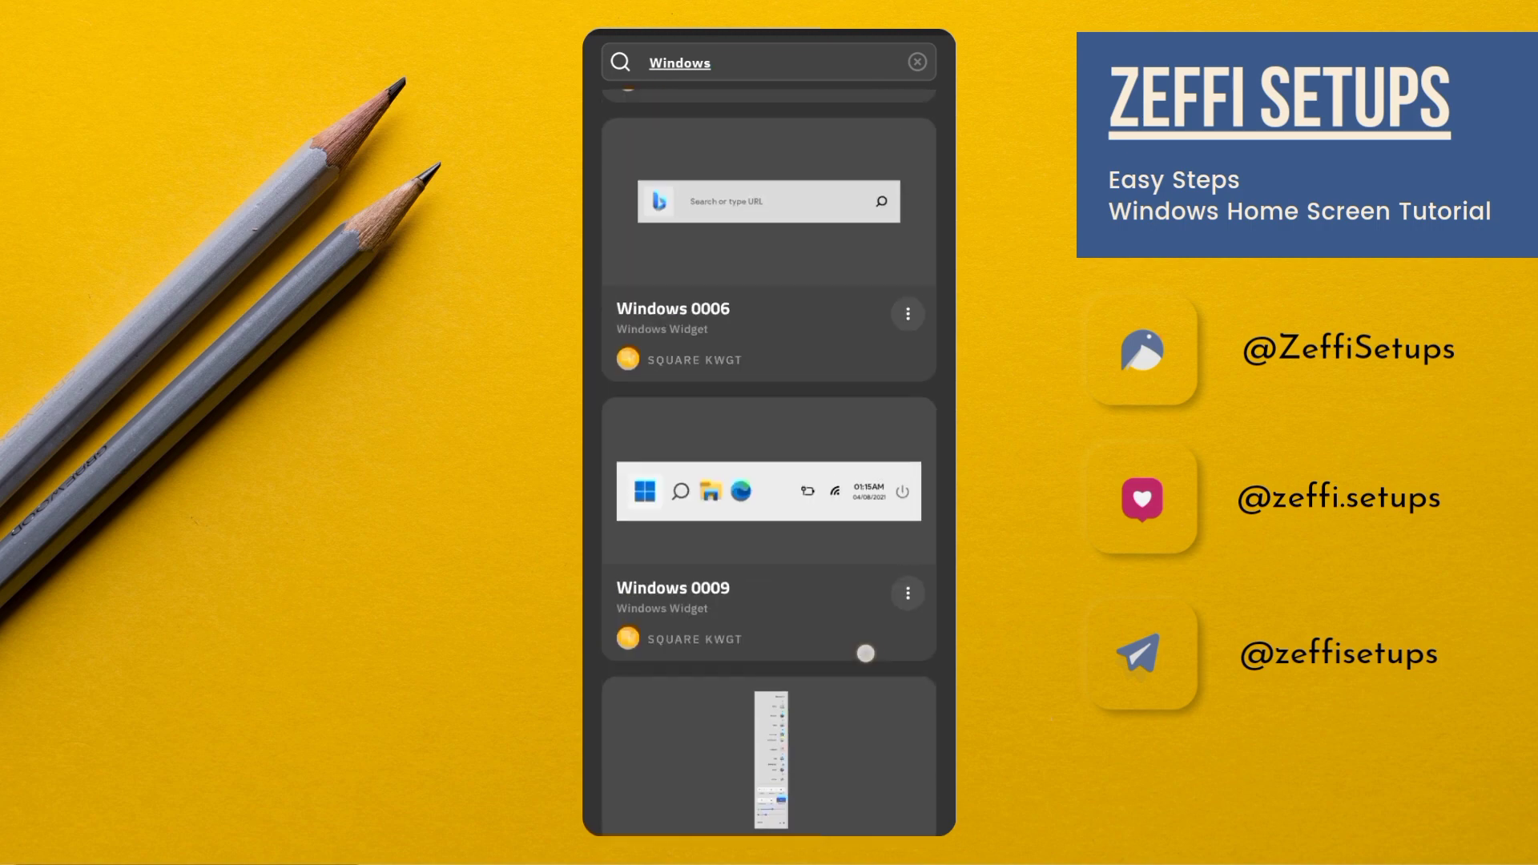
pyautogui.scroll(5, 840, 601)
pyautogui.scroll(5, 839, 542)
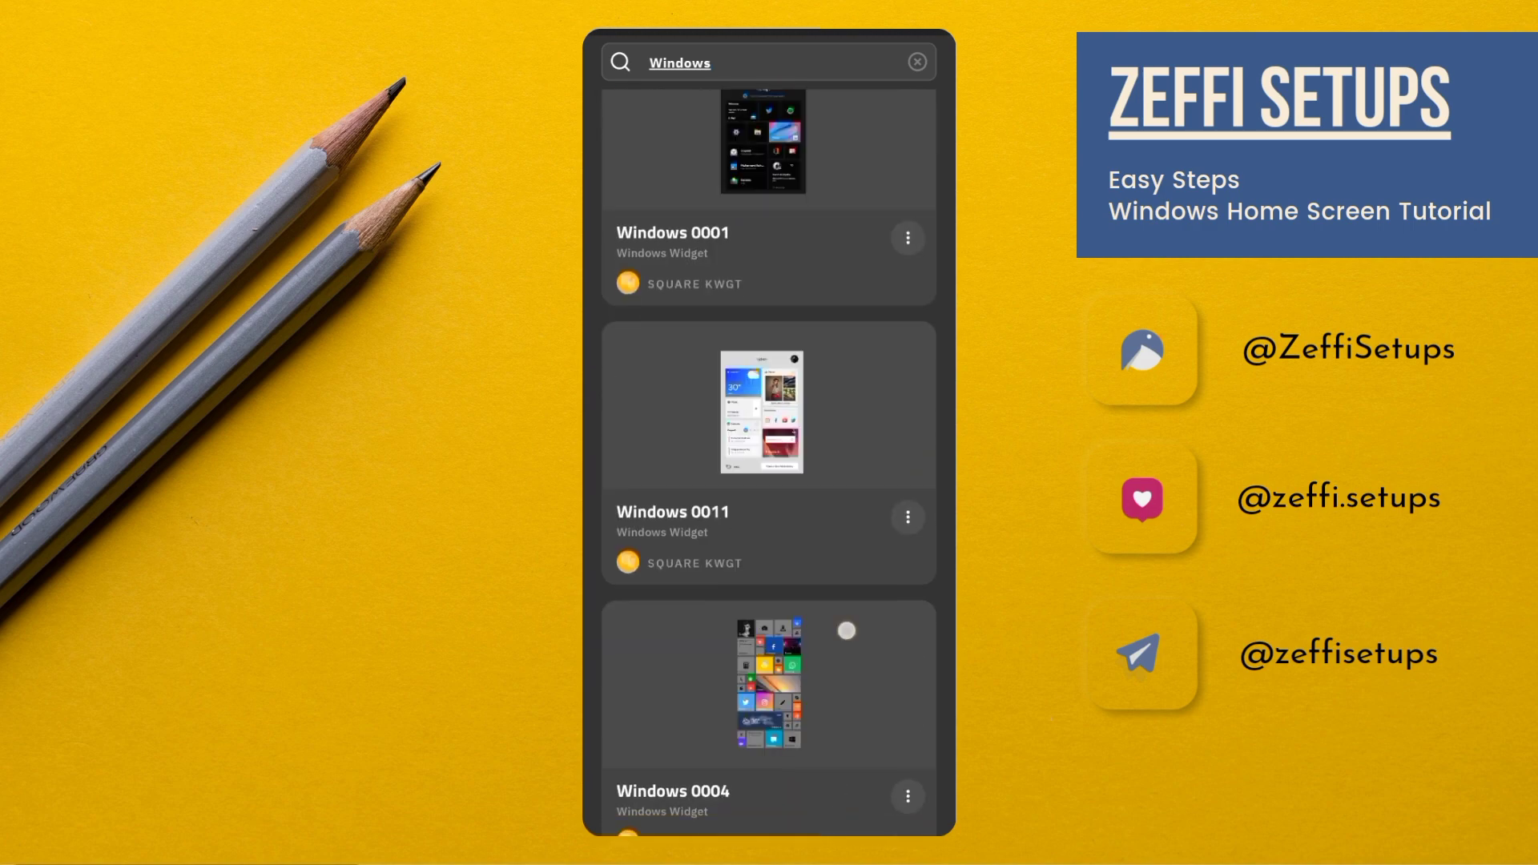
pyautogui.scroll(-3, 852, 601)
pyautogui.scroll(5, 851, 713)
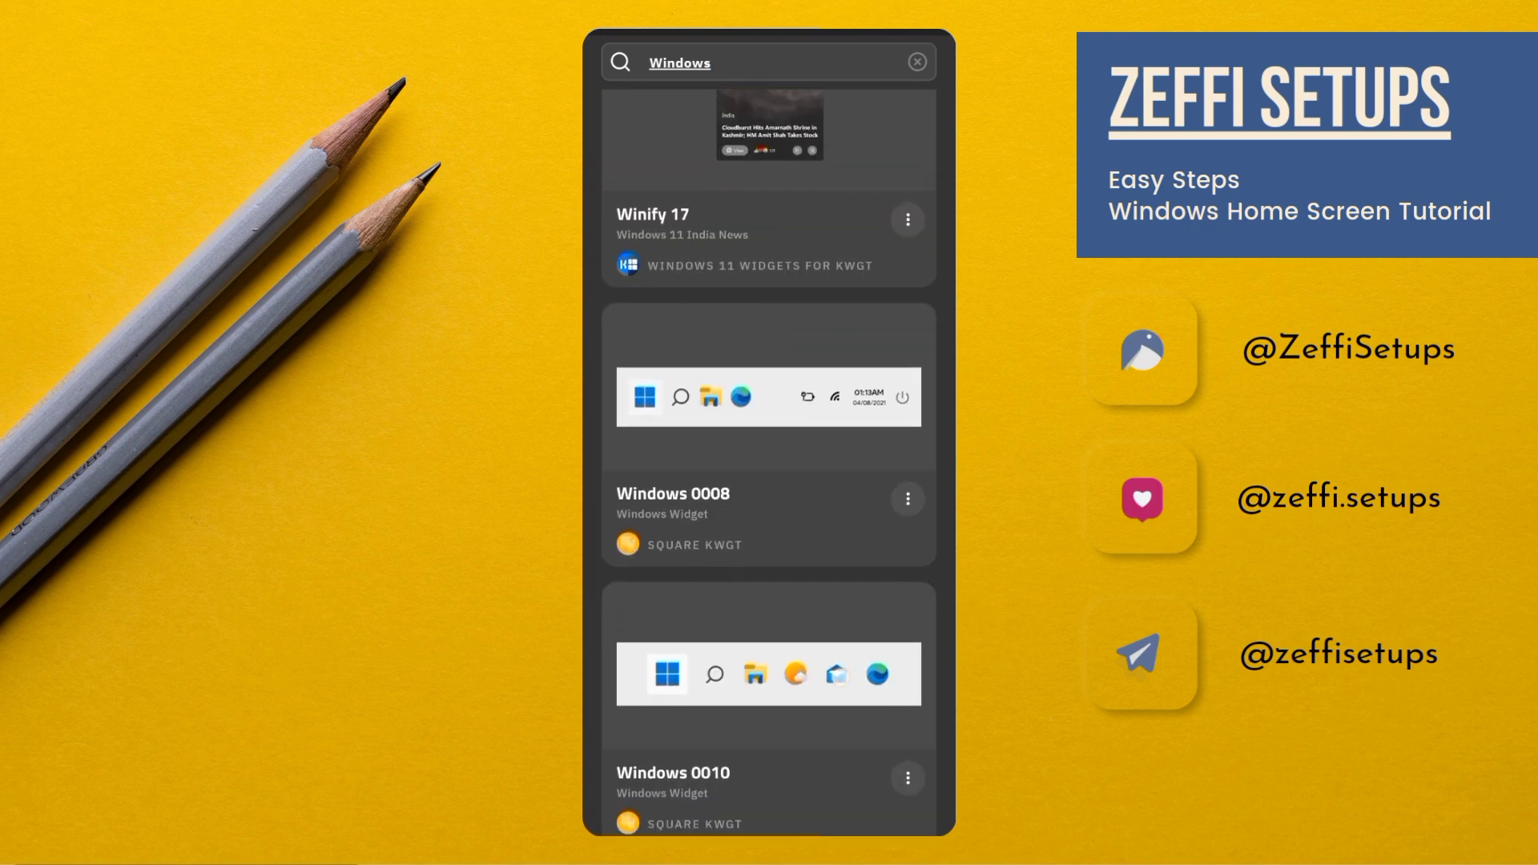
pyautogui.click(813, 531)
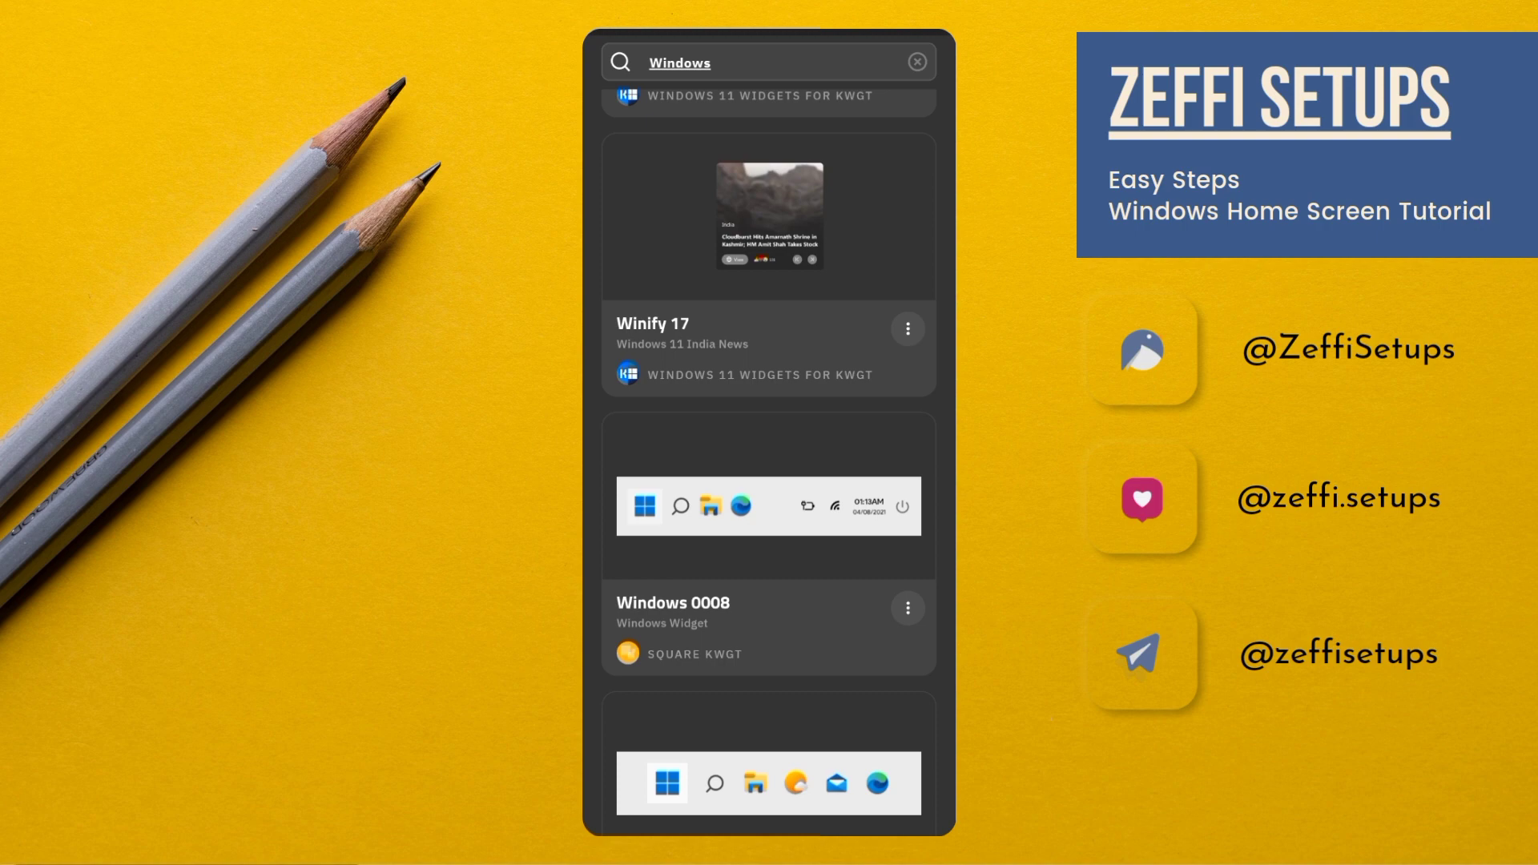
# - Set the bg global to translucent black #58000000 in Globals
pyautogui.click(855, 664)
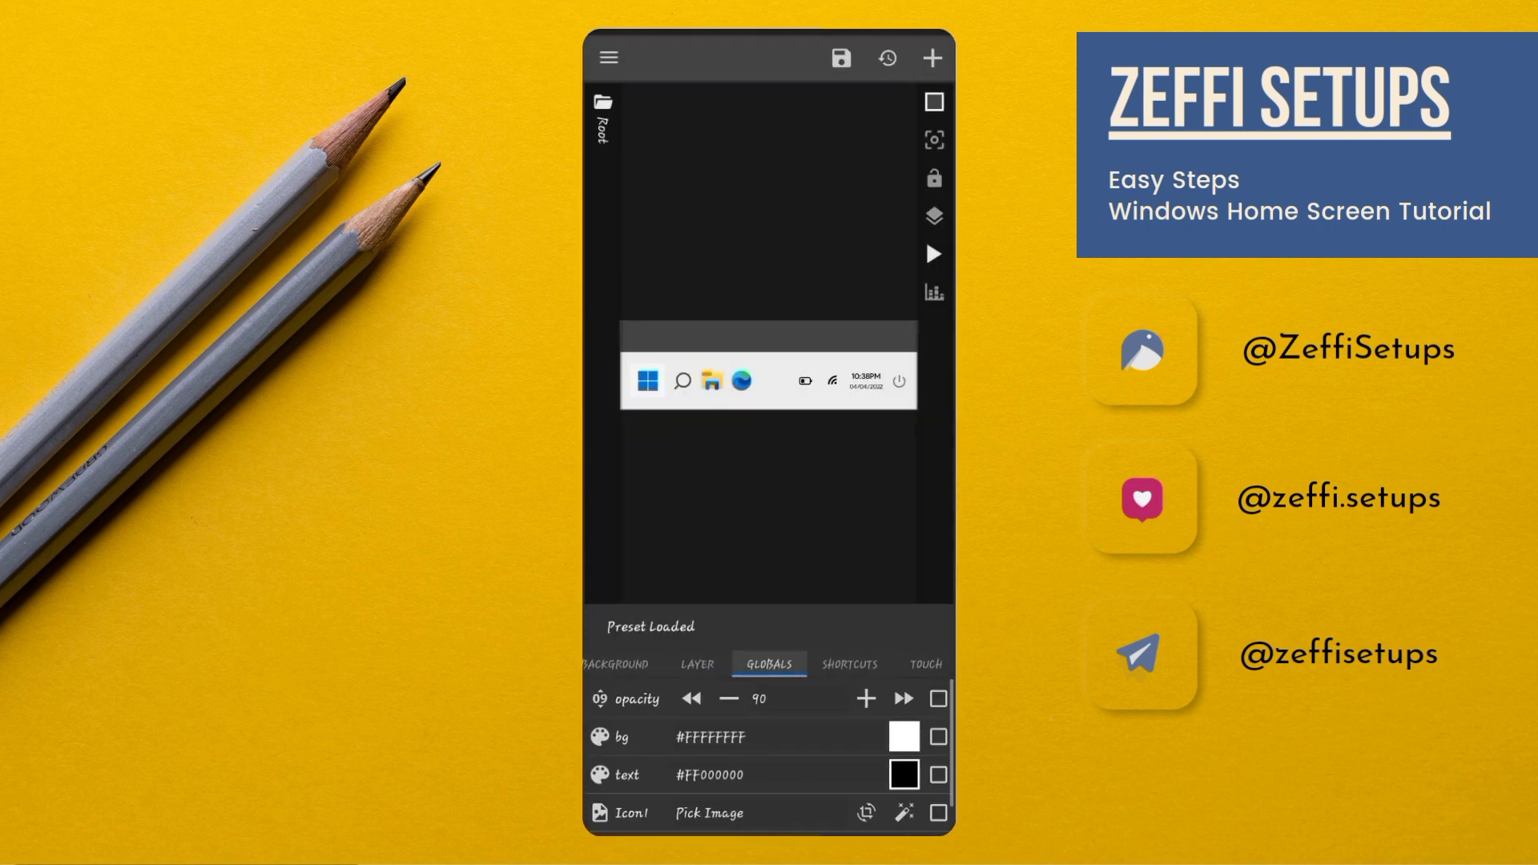
pyautogui.click(902, 736)
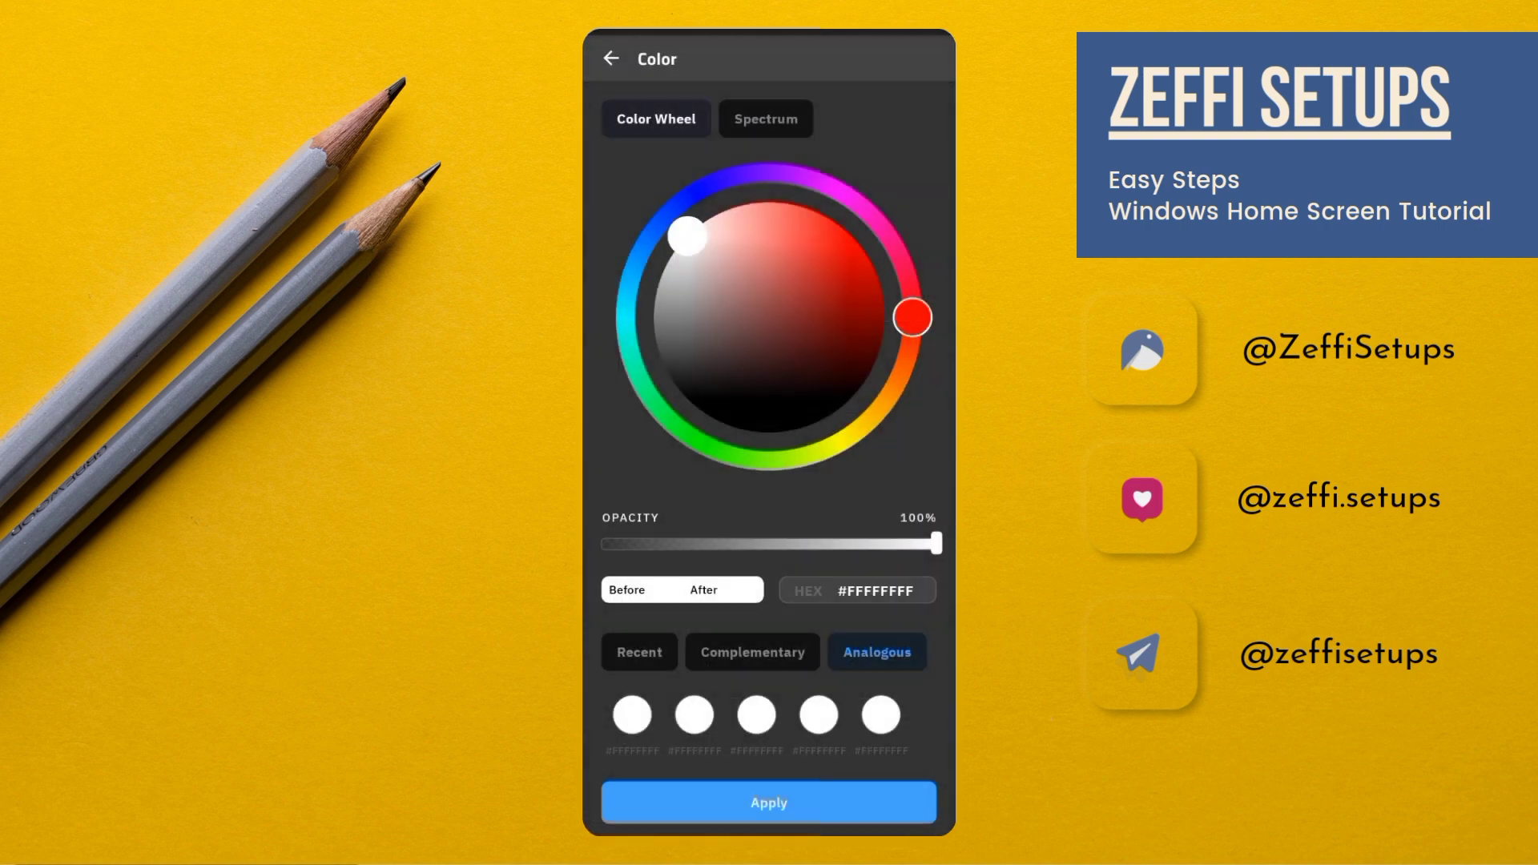
pyautogui.click(857, 533)
pyautogui.click(930, 765)
pyautogui.write('#')
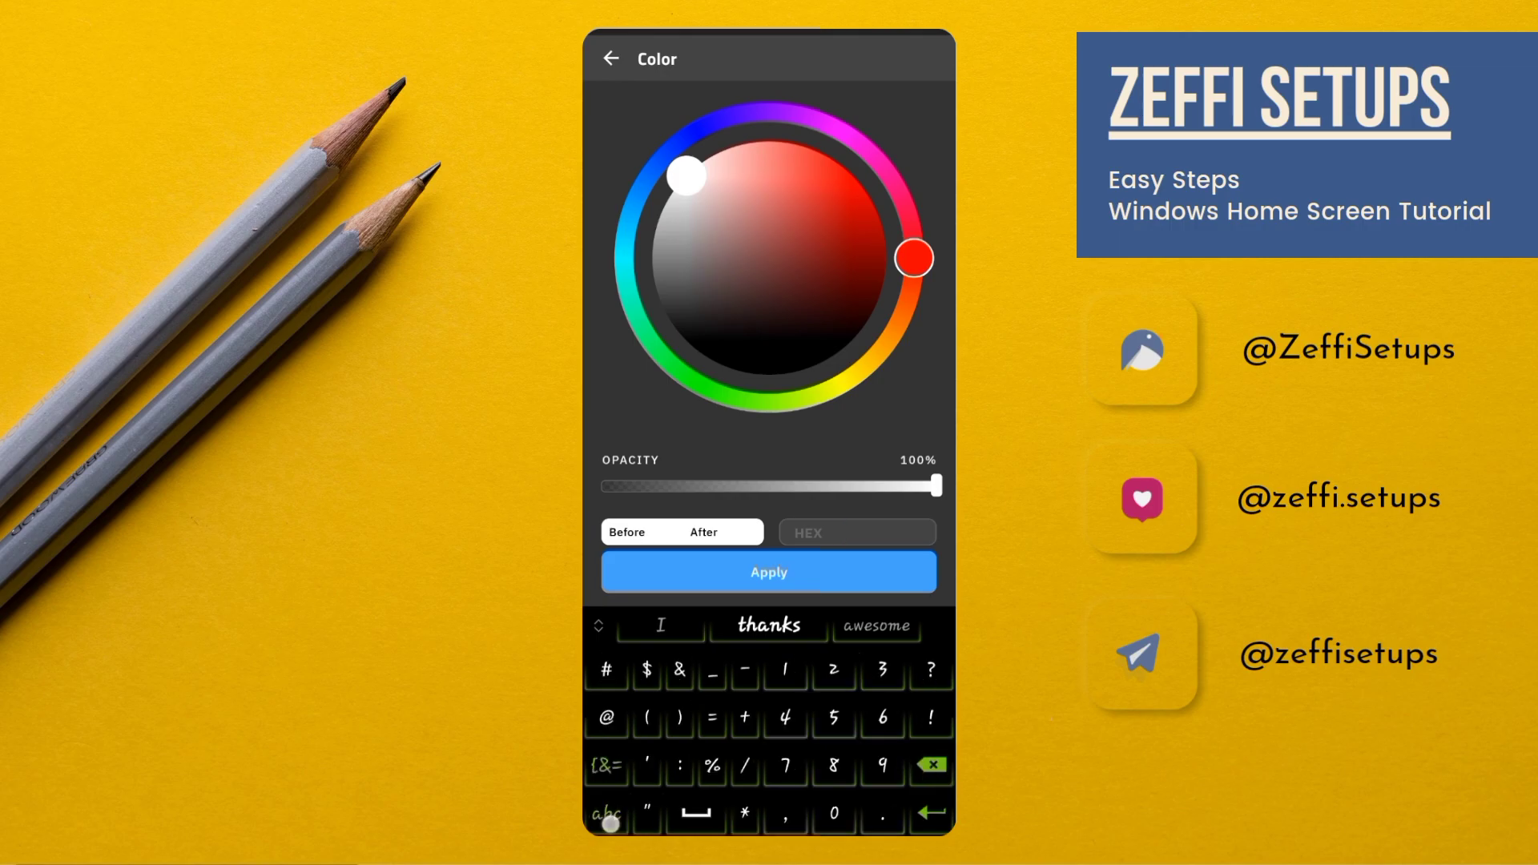
pyautogui.click(601, 813)
pyautogui.write('58')
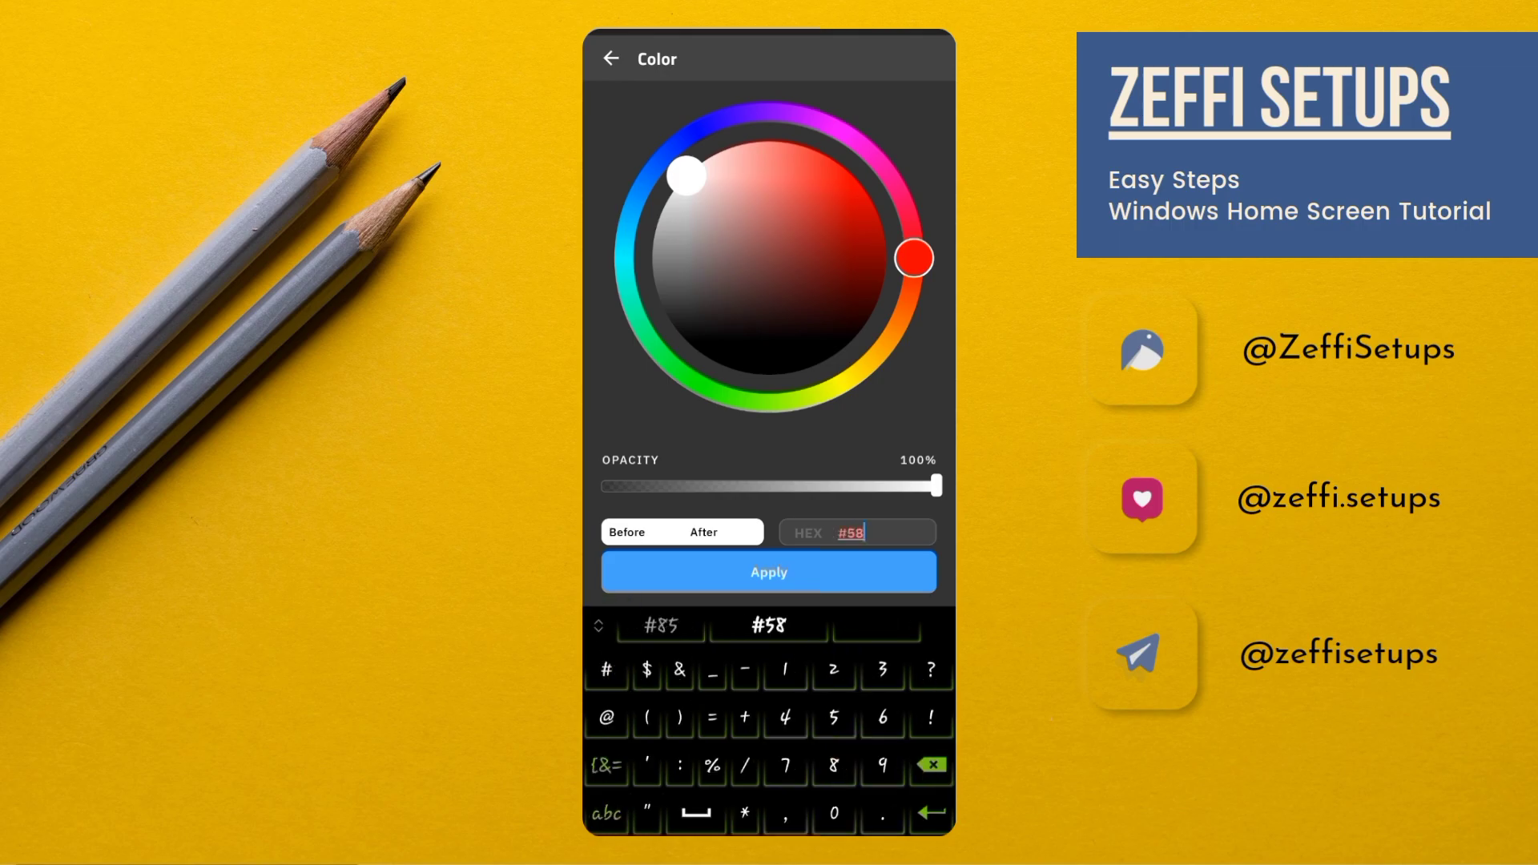
pyautogui.write('000000')
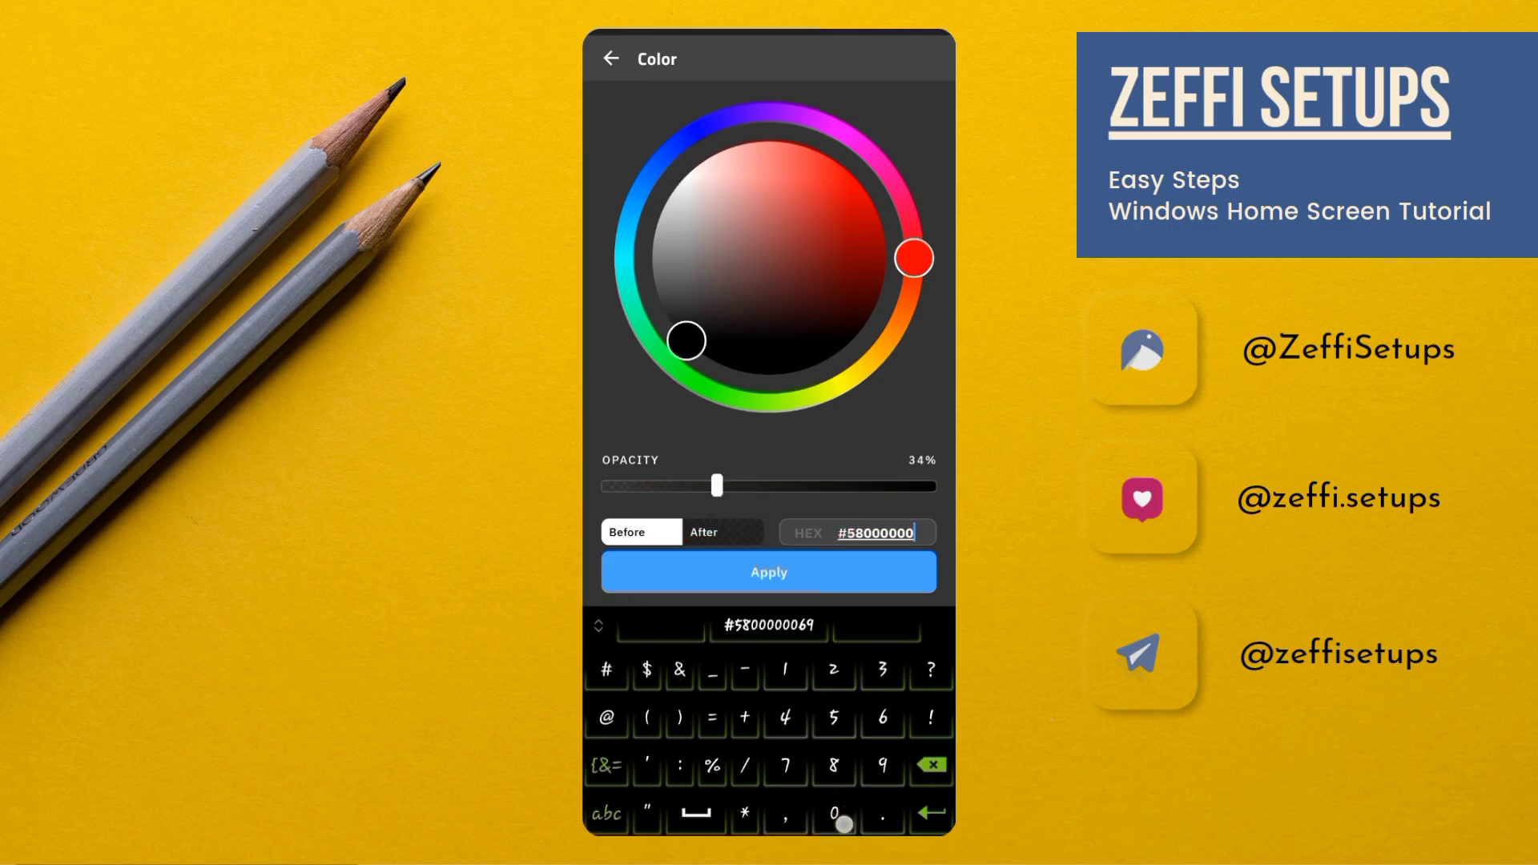
pyautogui.click(932, 813)
pyautogui.click(769, 802)
pyautogui.scroll(-1, 769, 756)
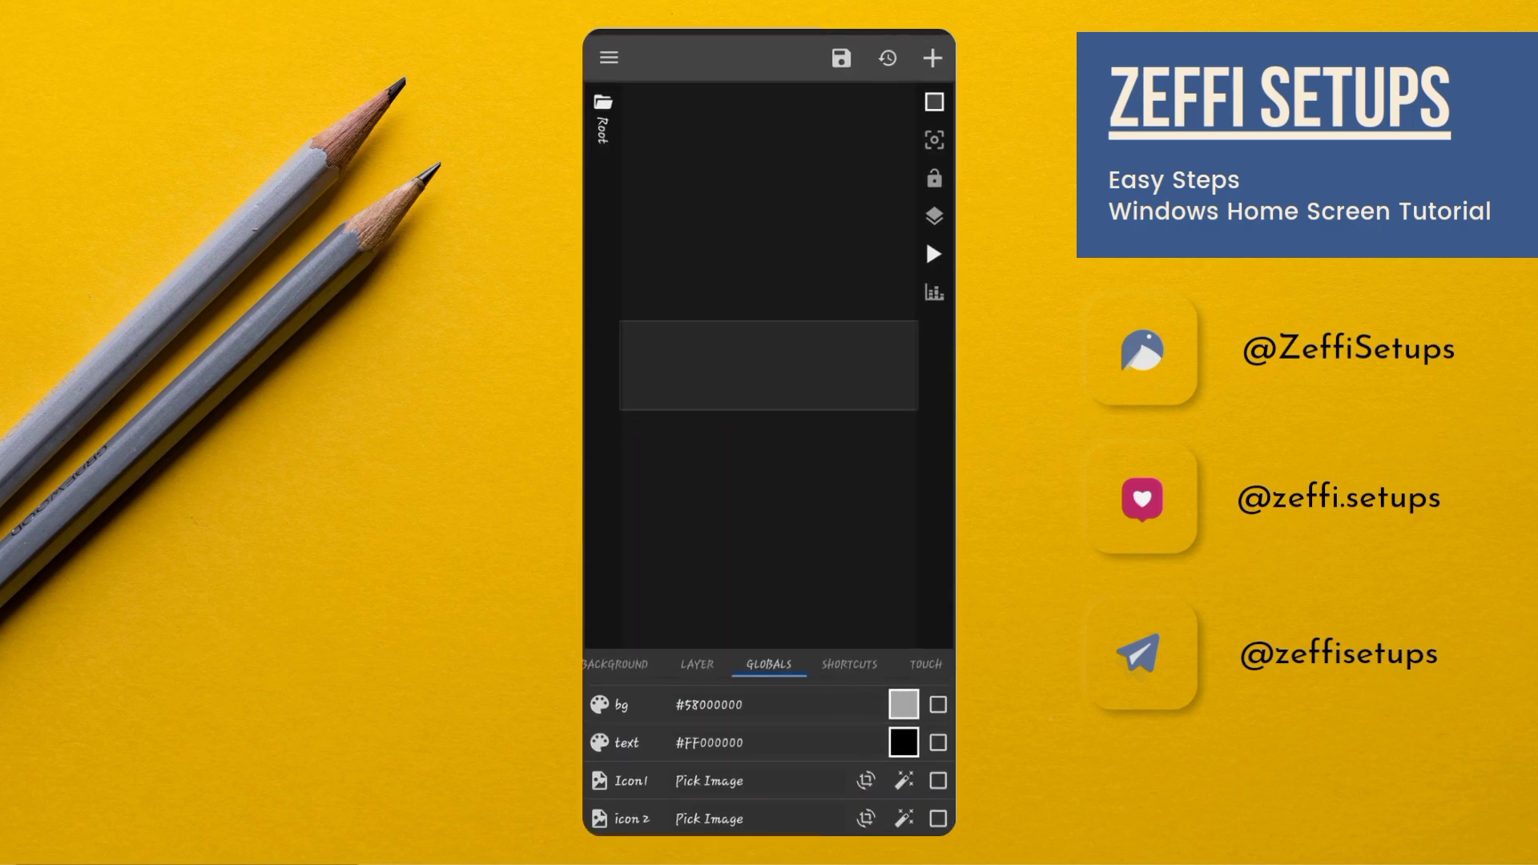
# - Set the text global to white #FFFFFFFF using the colour picker
pyautogui.click(902, 744)
pyautogui.moveTo(687, 397); pyautogui.dragTo(686, 236)
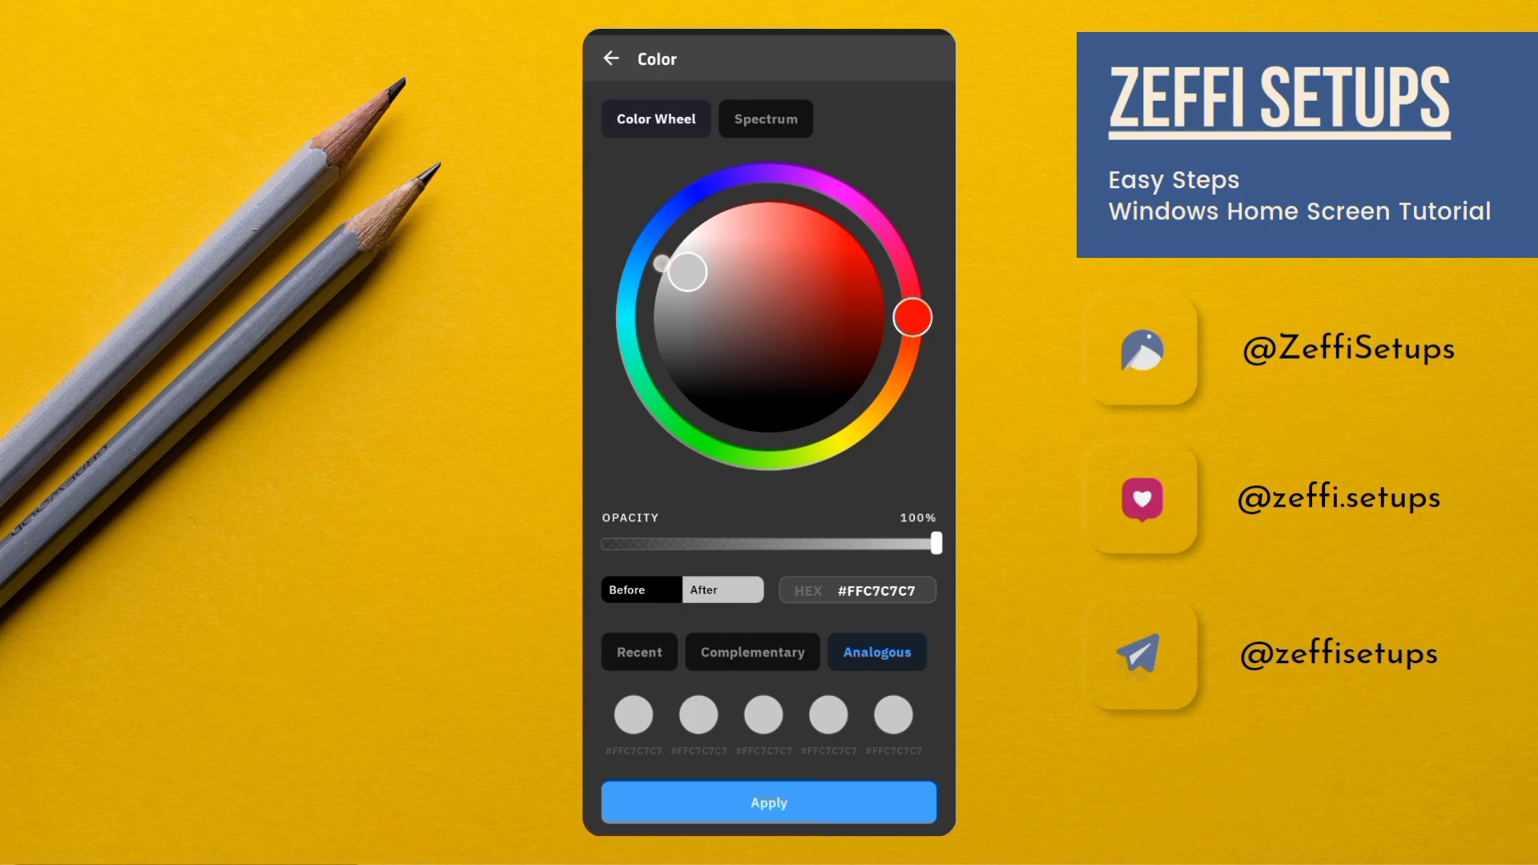
pyautogui.click(769, 802)
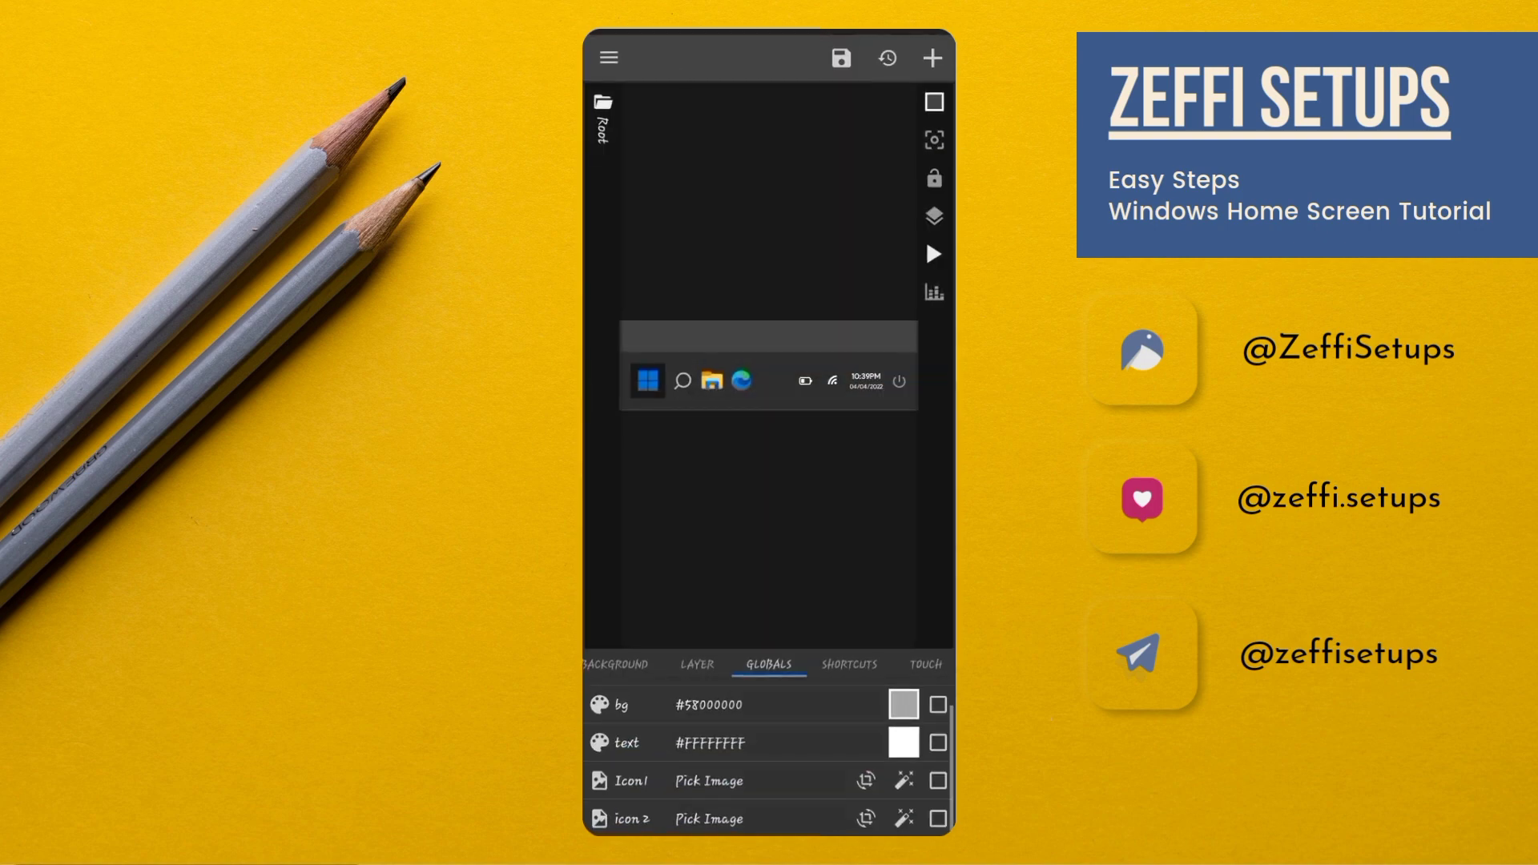
pyautogui.scroll(1, 769, 757)
# - Drill into the start button's Overlap Group and mark its square Shape item for deletion
pyautogui.click(616, 664)
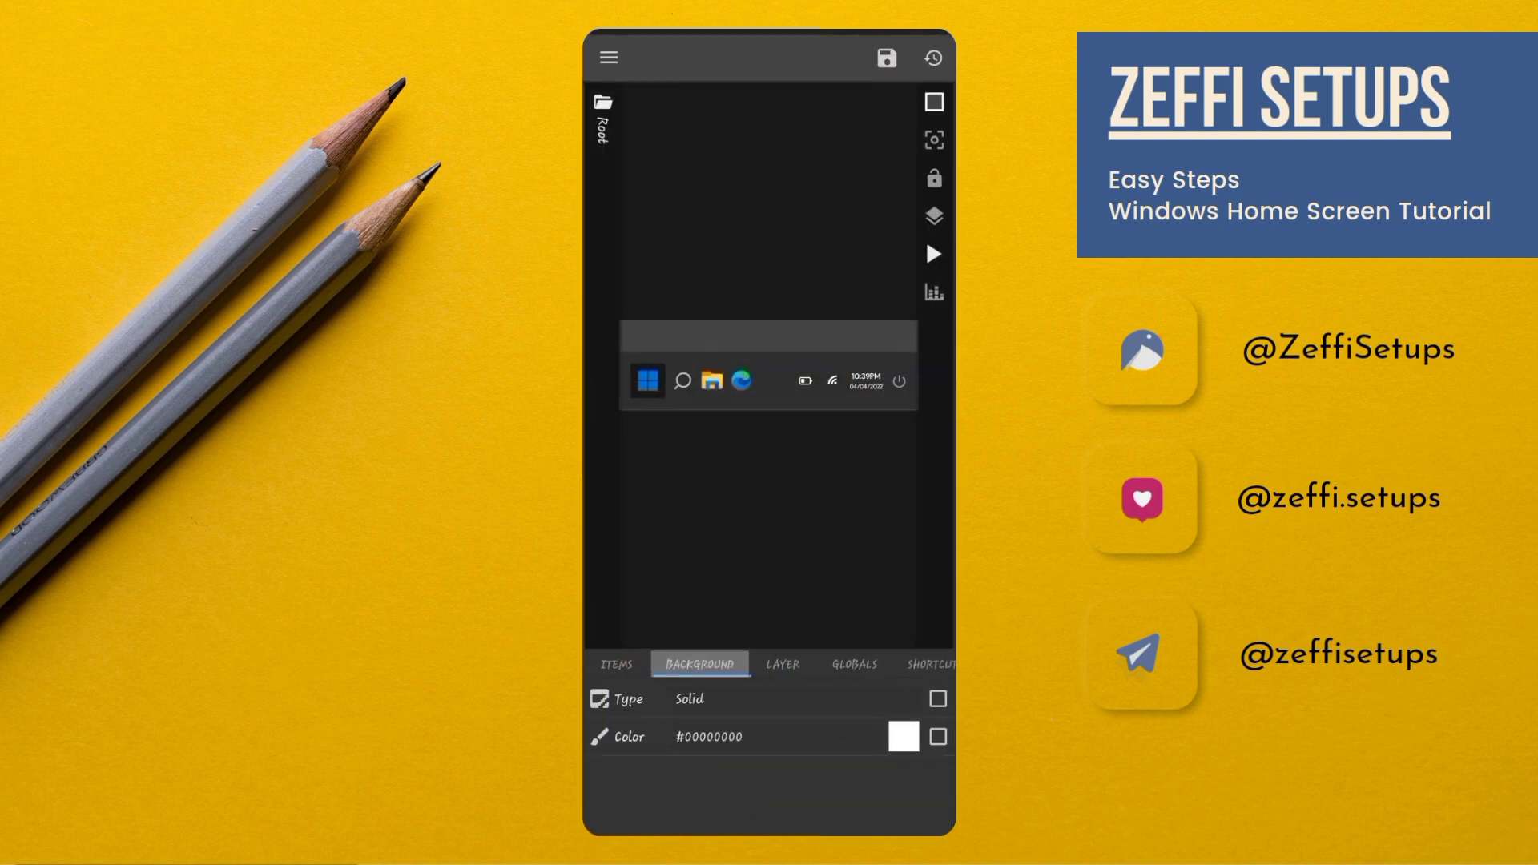
pyautogui.click(746, 697)
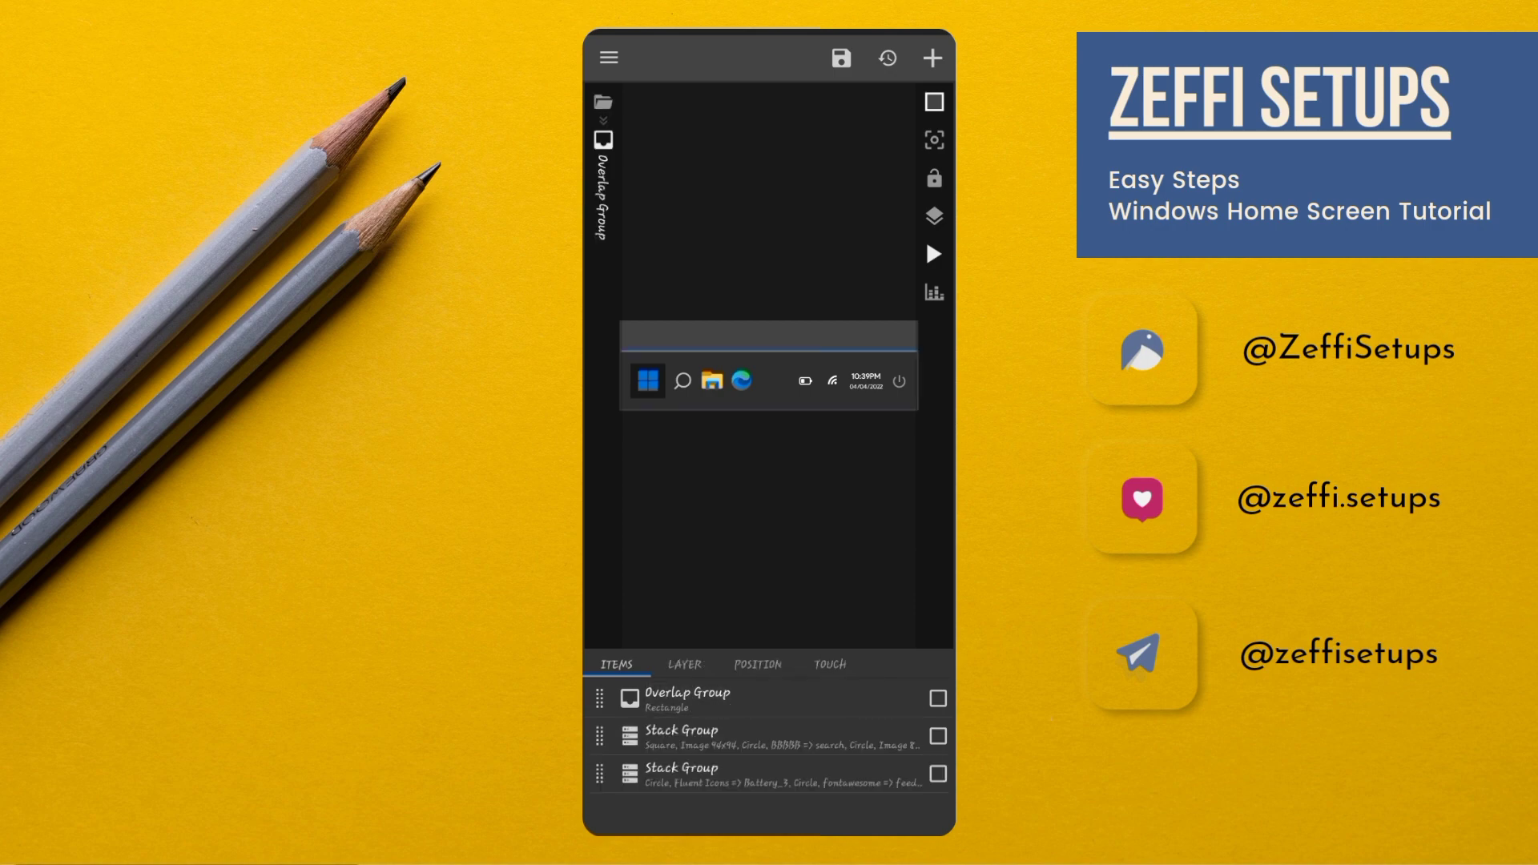
pyautogui.click(744, 735)
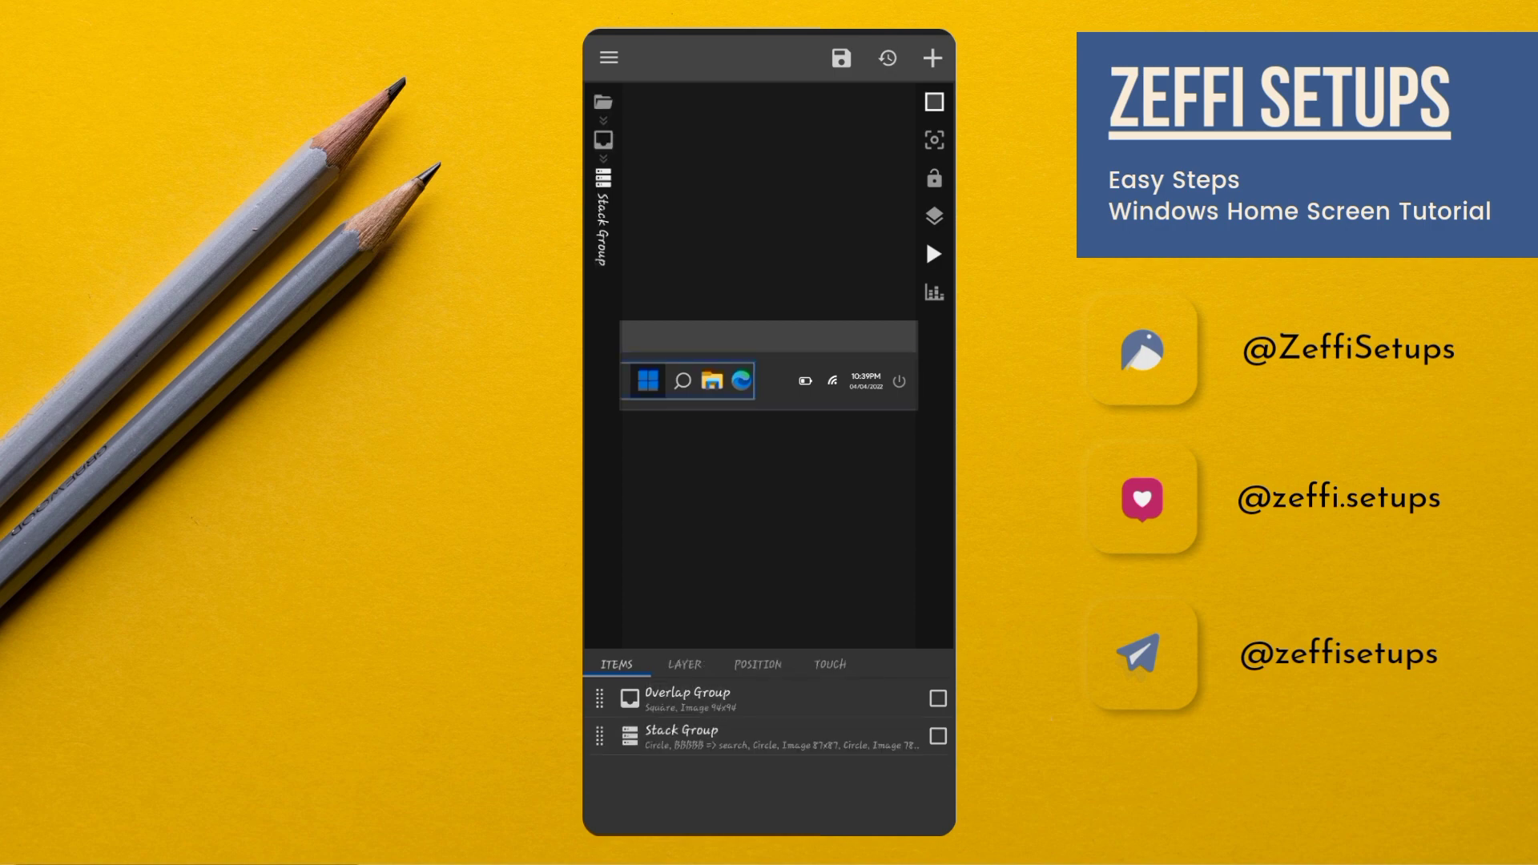
pyautogui.click(757, 702)
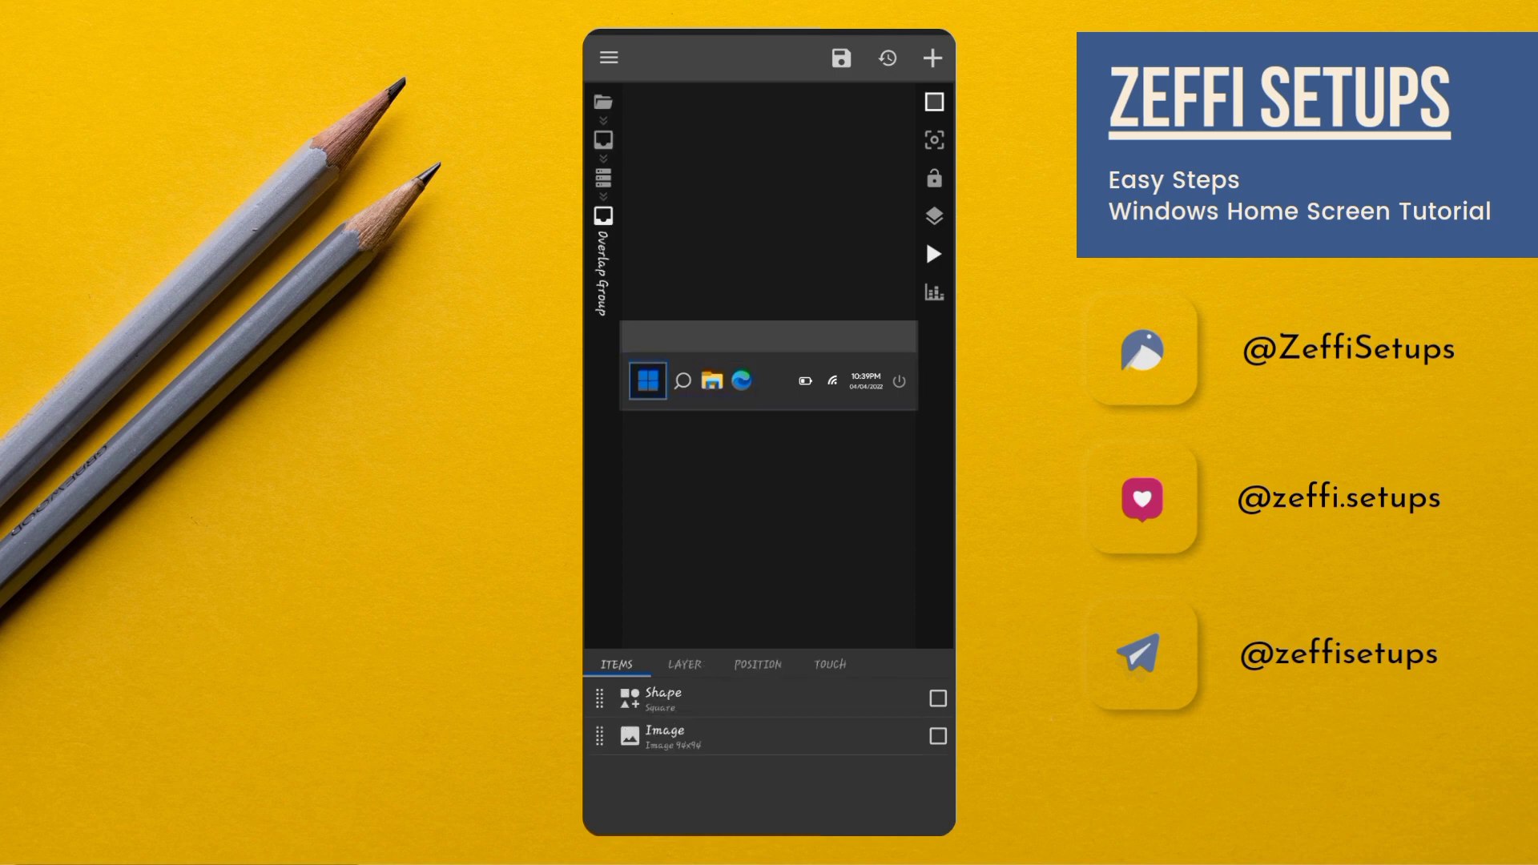
pyautogui.click(937, 697)
# - Delete the square shape and raise the left icon group's LPadding from 25 to 50
pyautogui.click(893, 59)
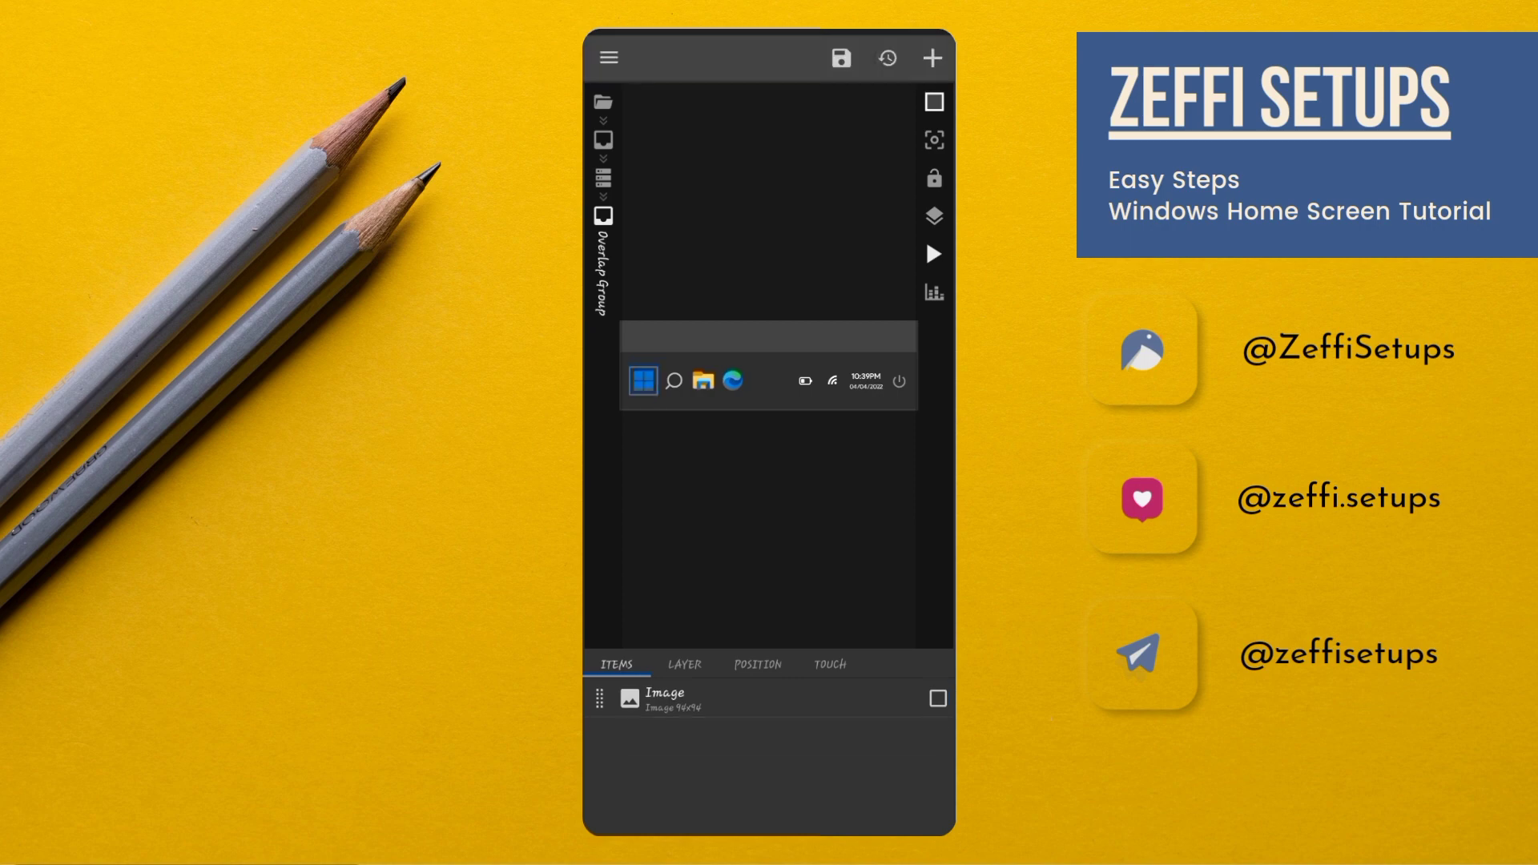
pyautogui.click(879, 722)
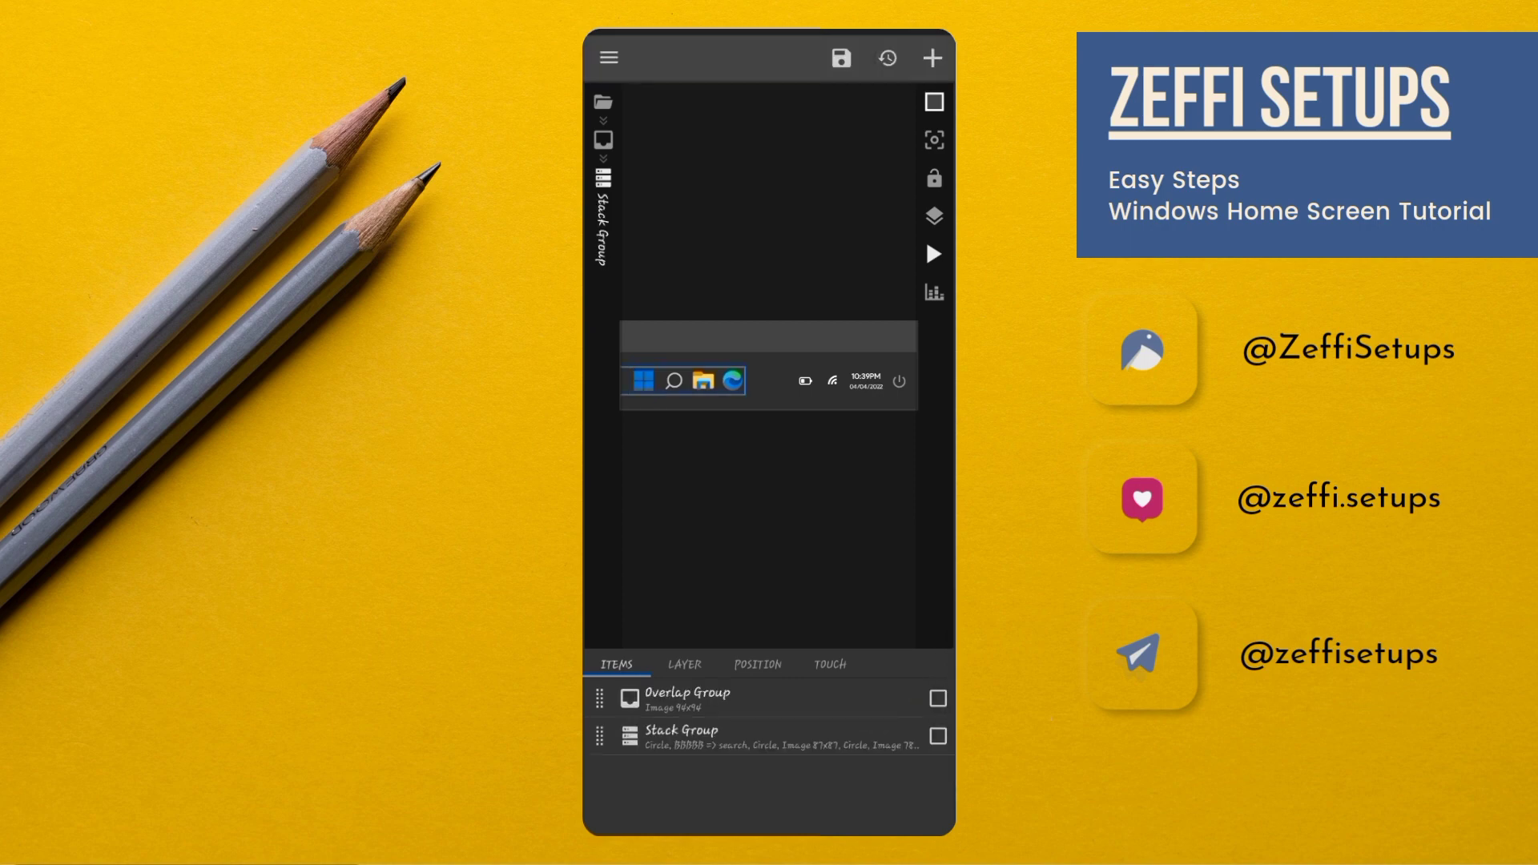
pyautogui.click(758, 663)
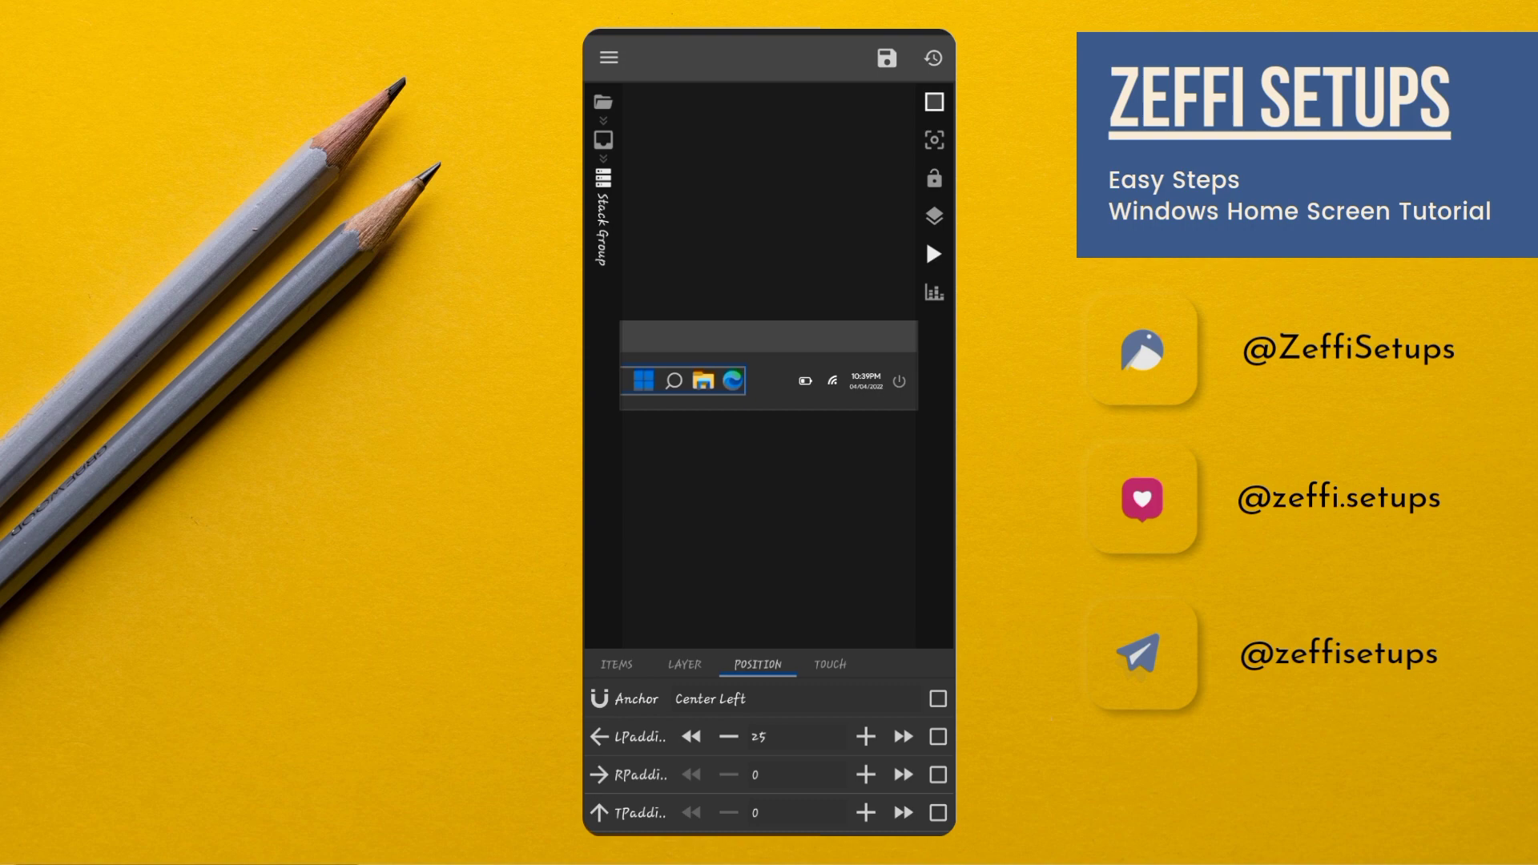
pyautogui.click(904, 736)
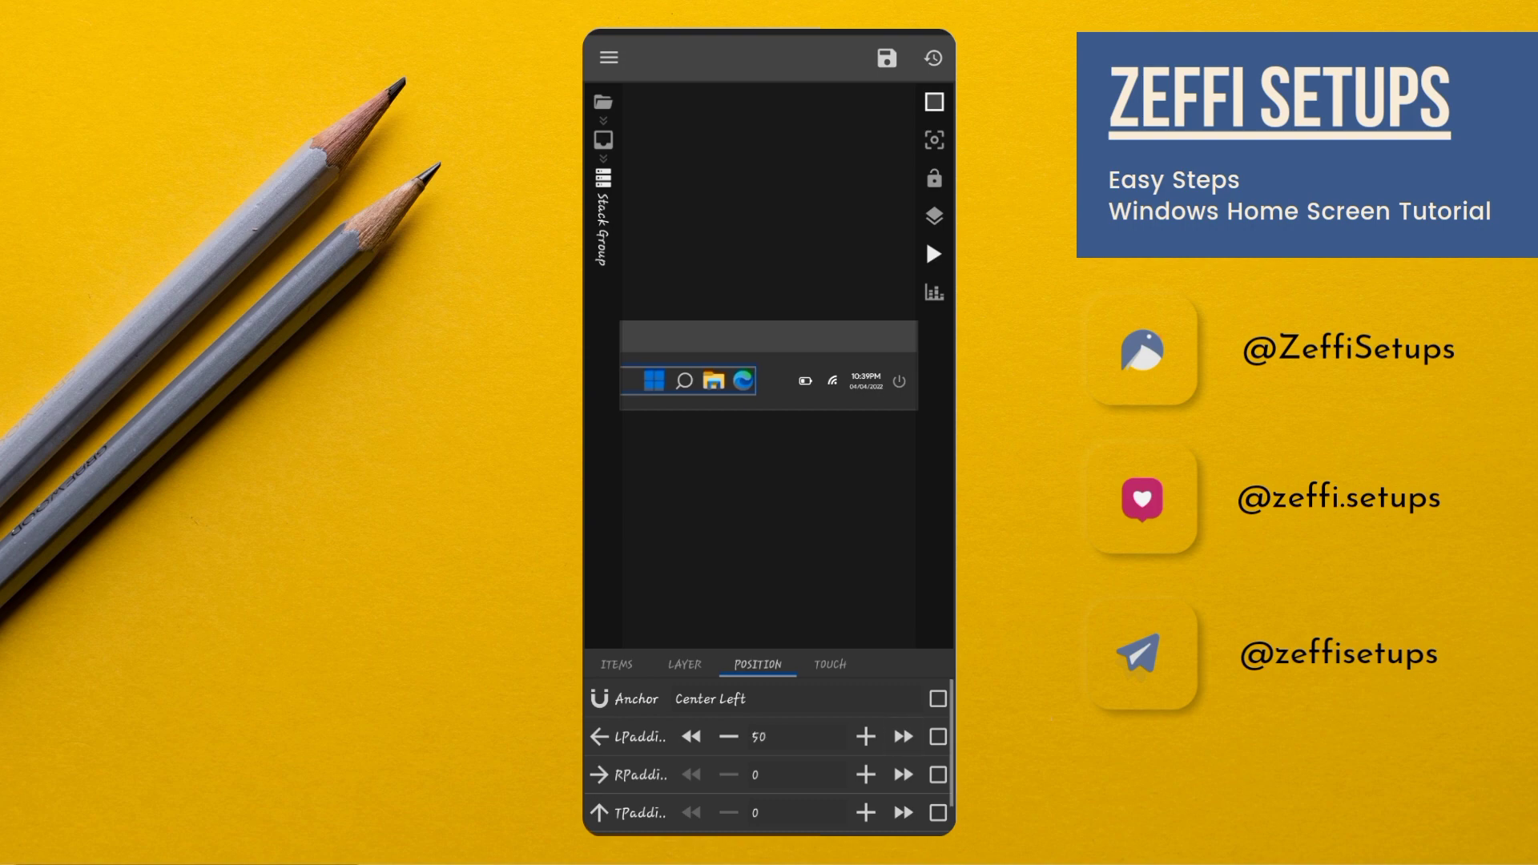
pyautogui.press('Escape')
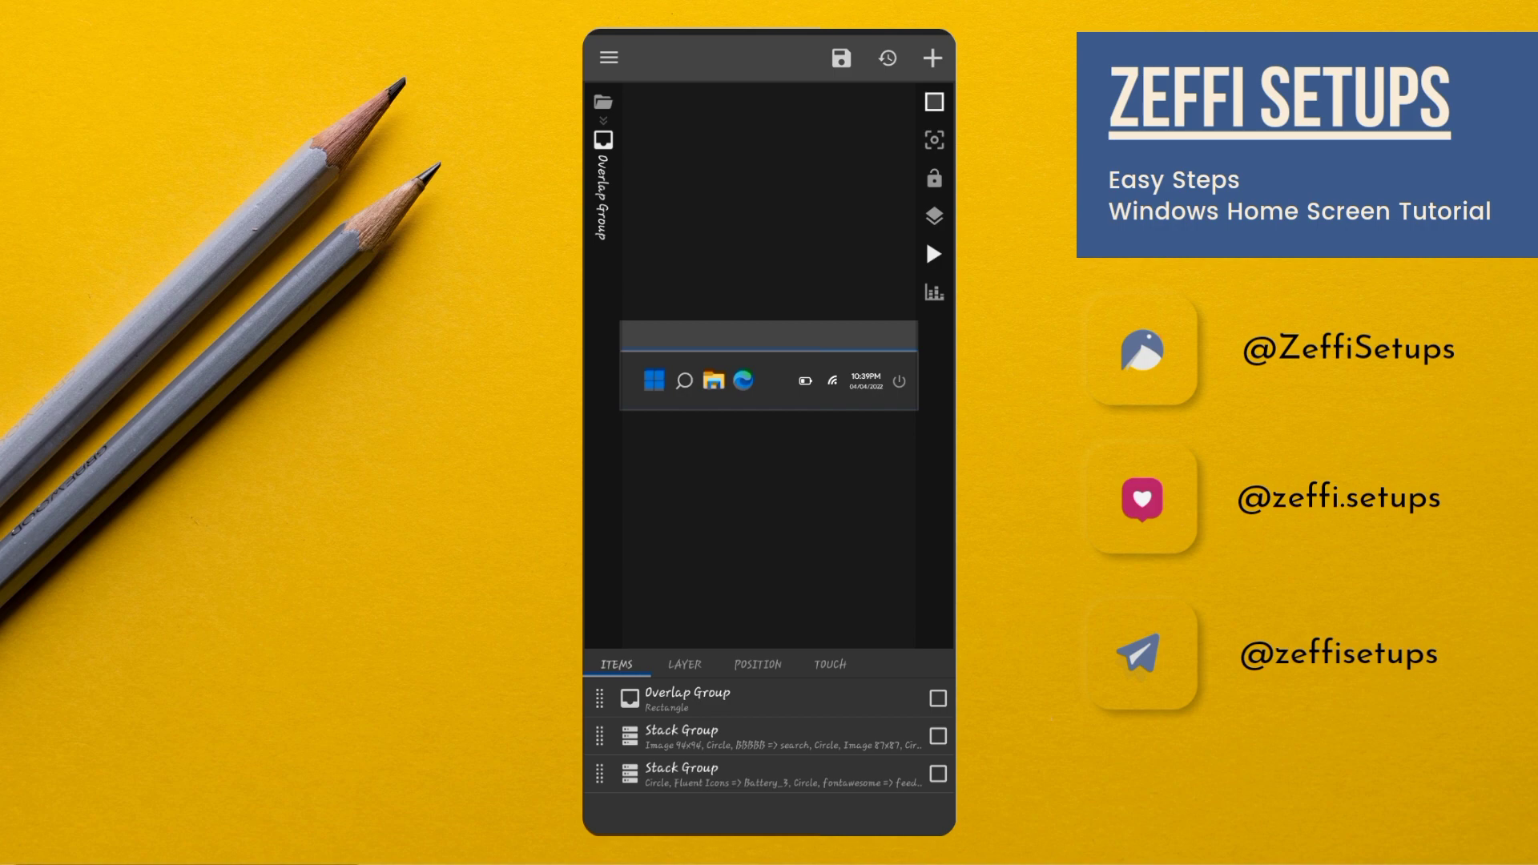
# - Delete the File Explorer icon's Overlap Group from the nested app-icon Stack Group
pyautogui.click(745, 735)
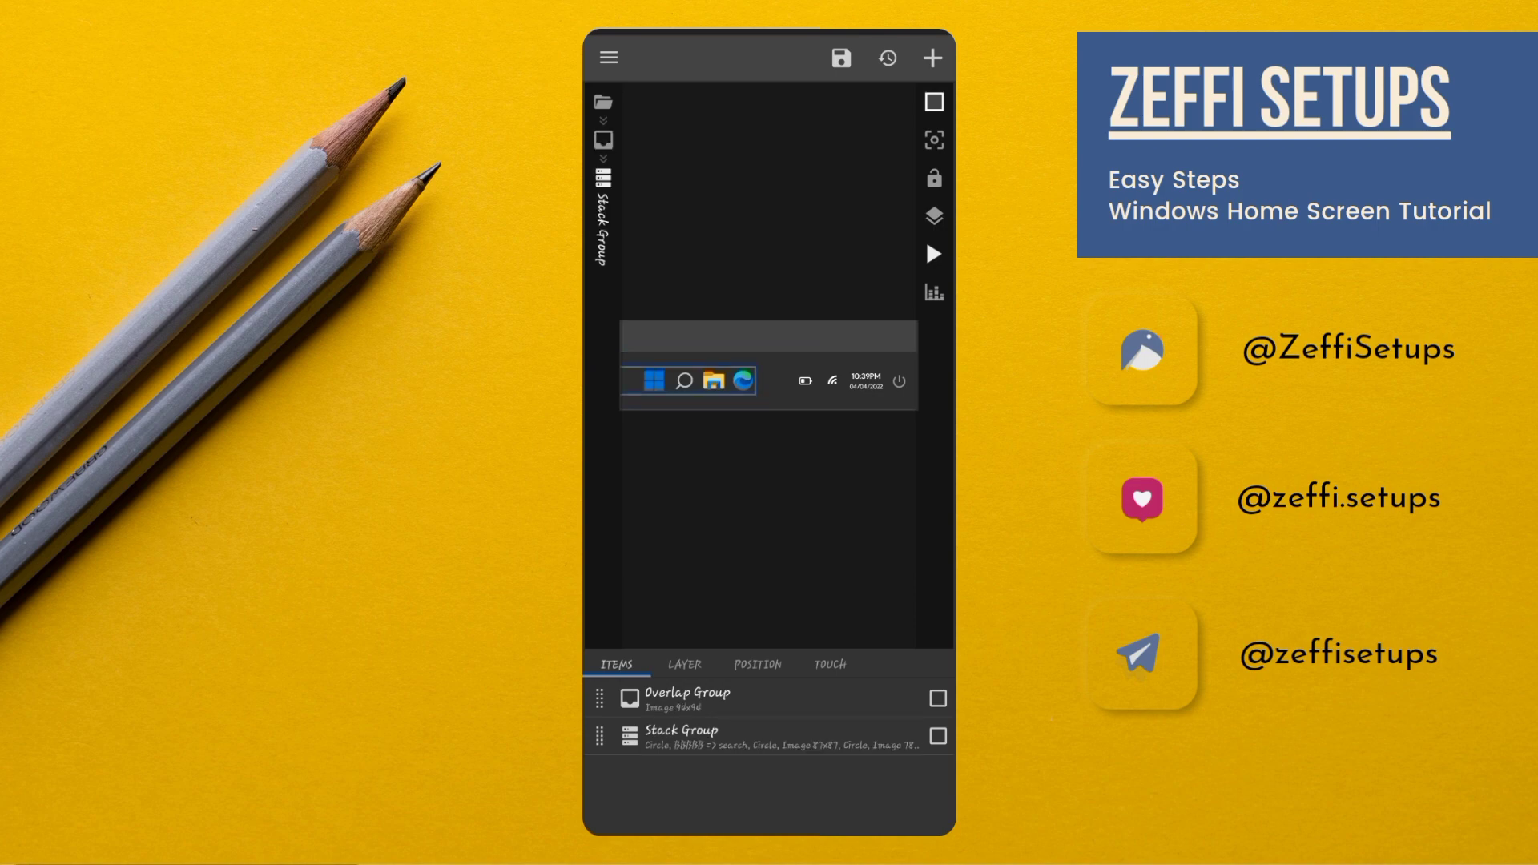
pyautogui.click(745, 736)
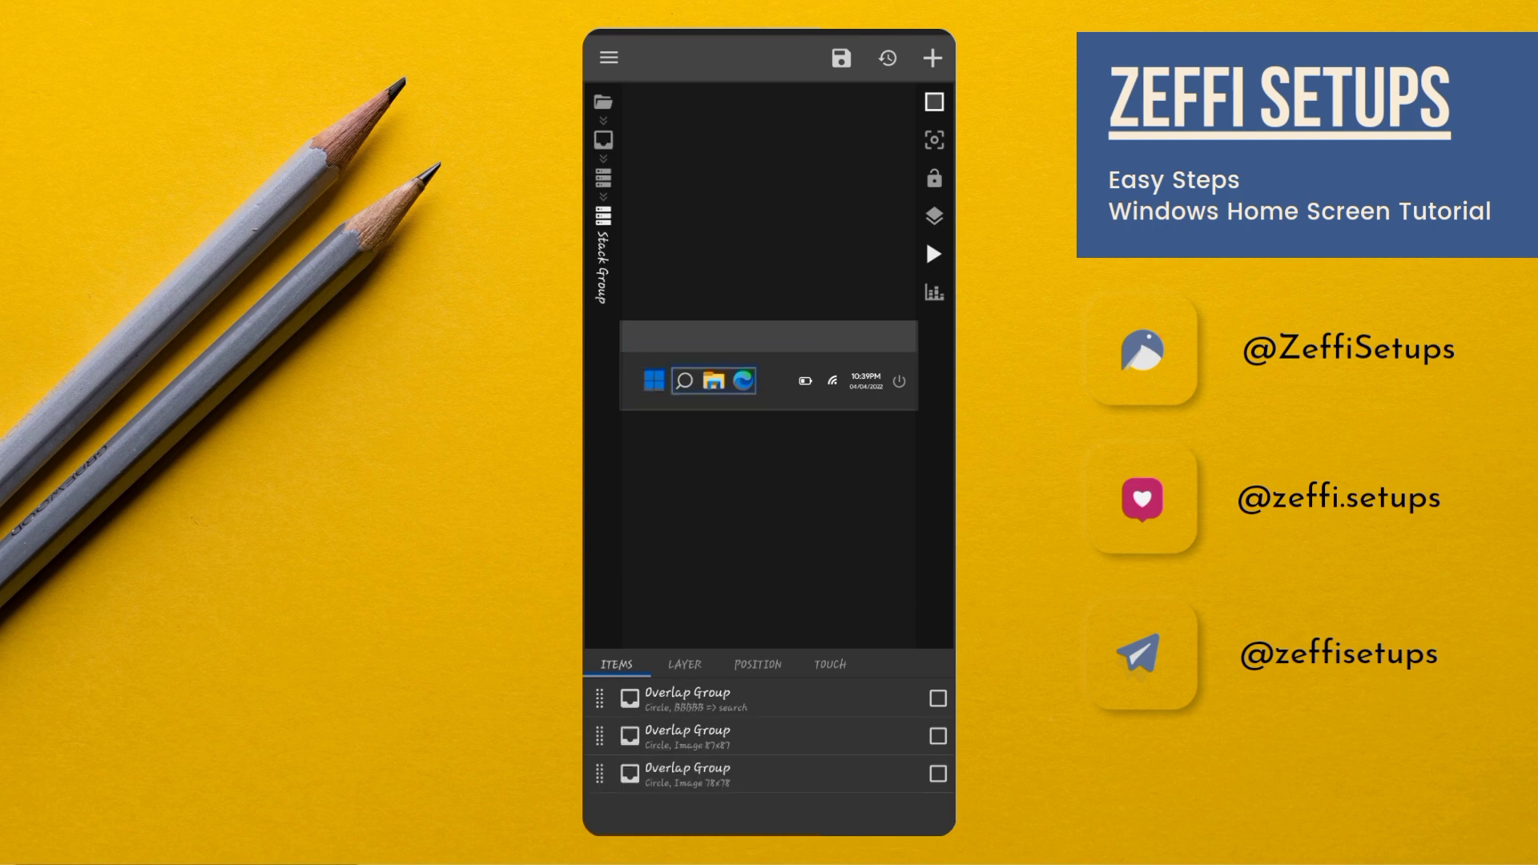
pyautogui.click(938, 735)
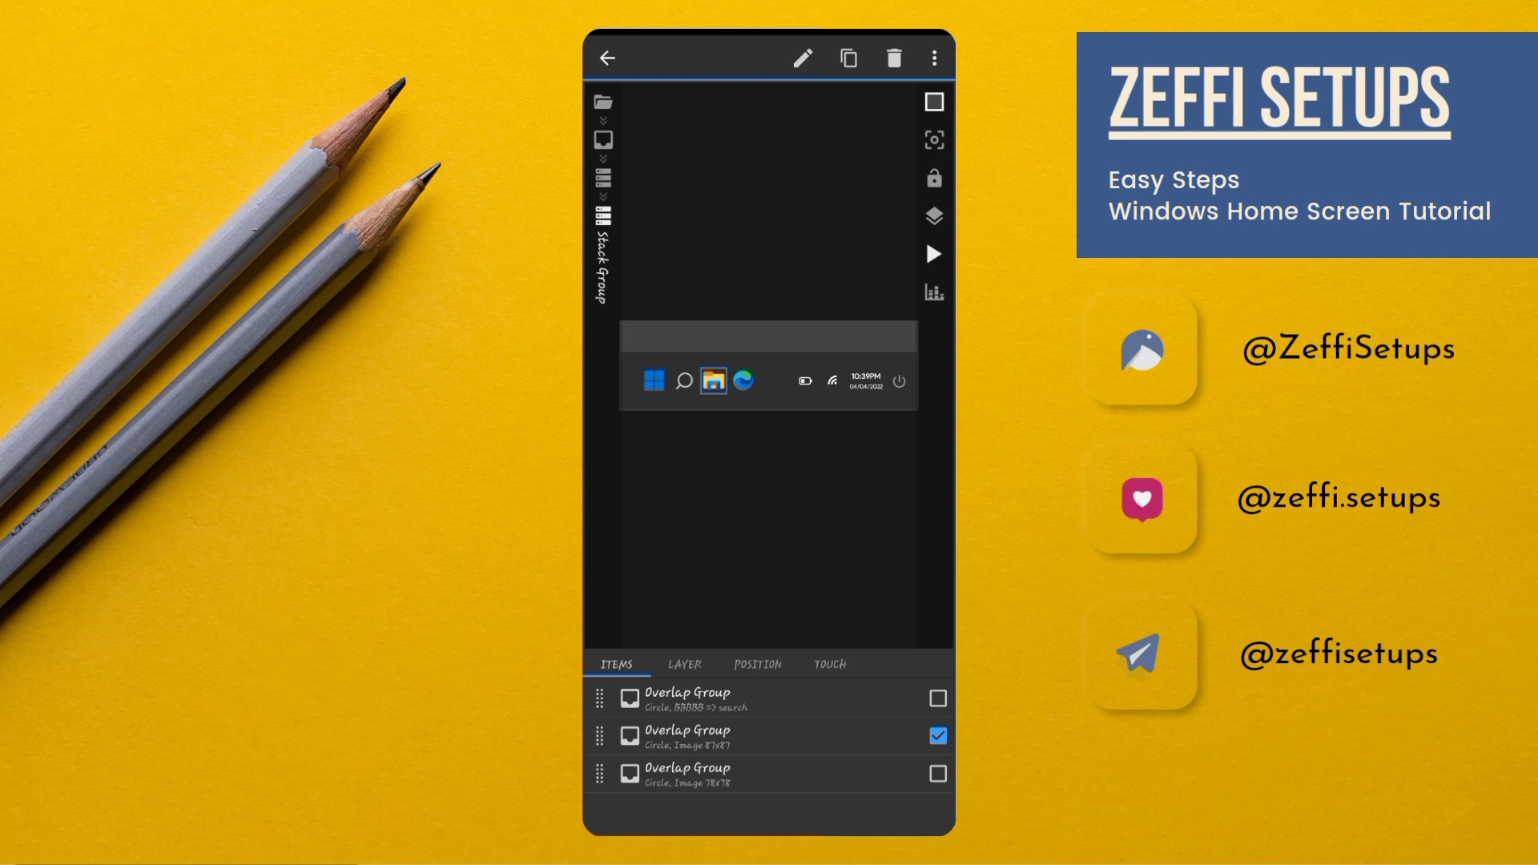
pyautogui.click(894, 58)
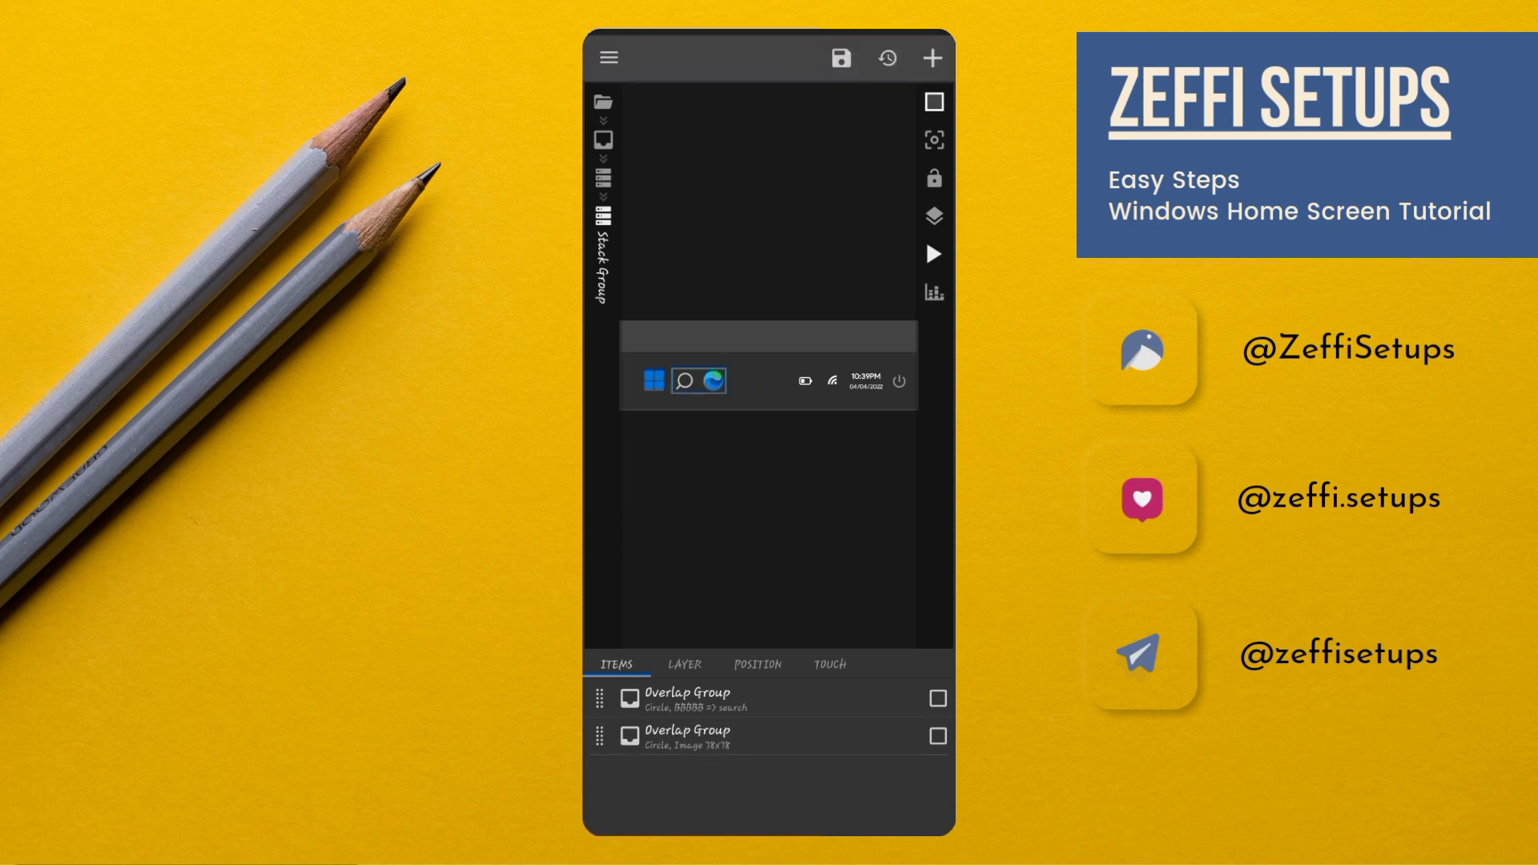
# - Navigate to the right-side taskbar group and open the time Text item's formula
pyautogui.click(603, 114)
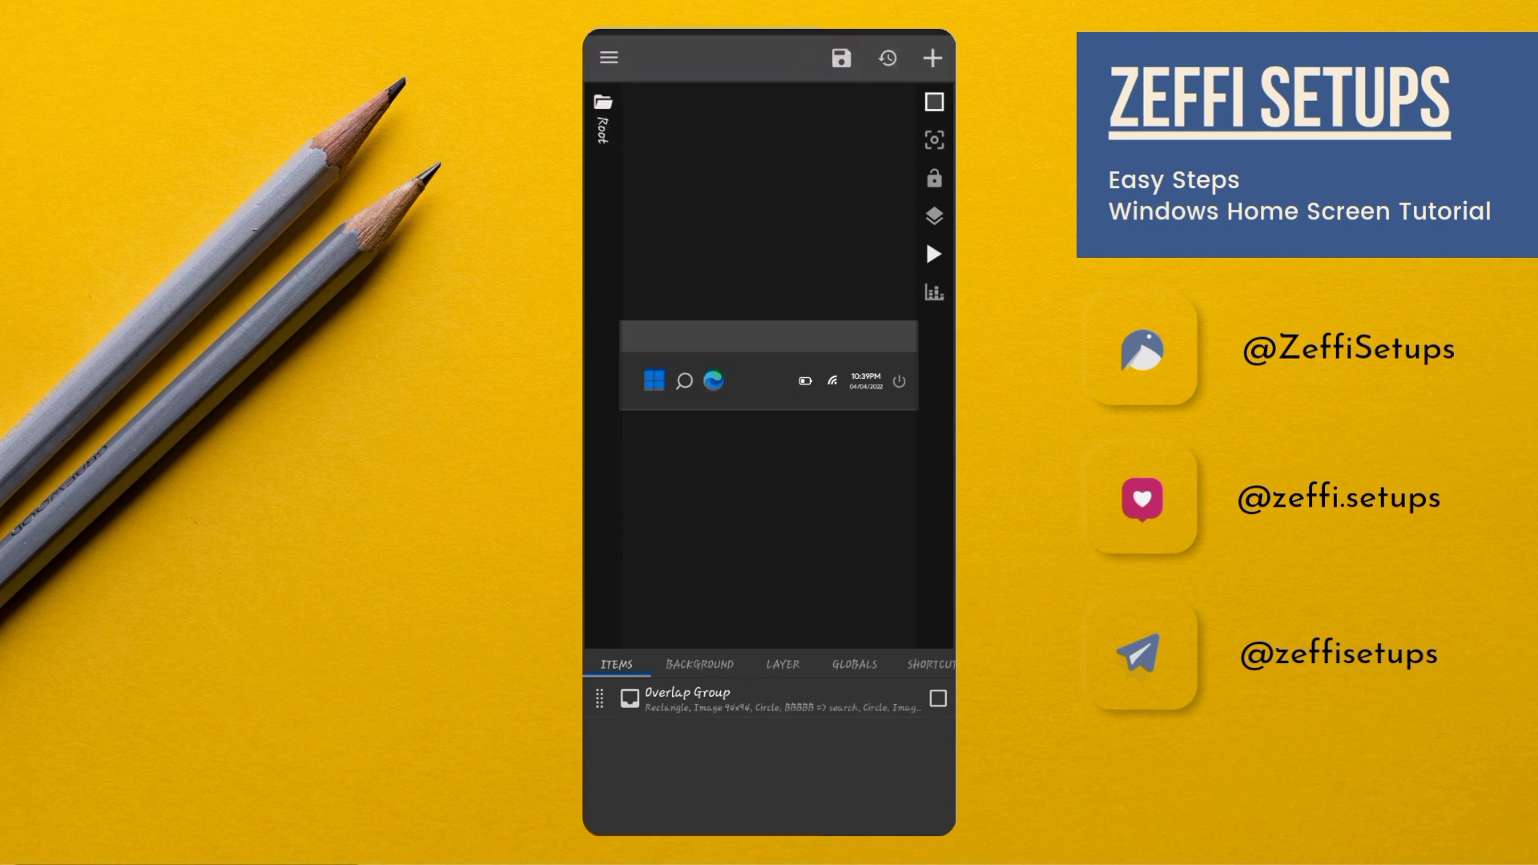
pyautogui.click(745, 697)
pyautogui.click(829, 773)
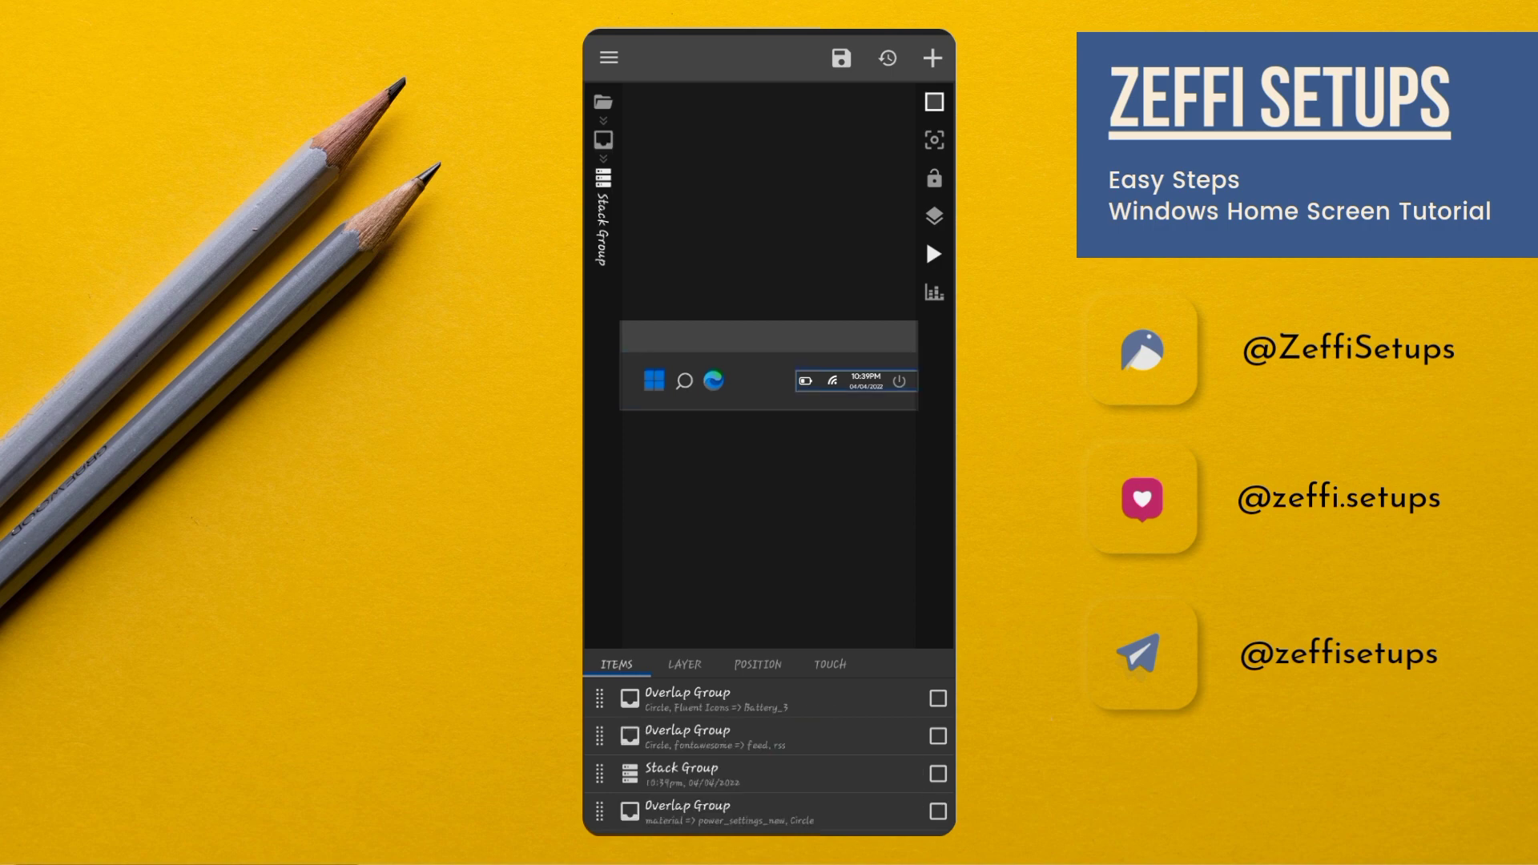
pyautogui.click(769, 772)
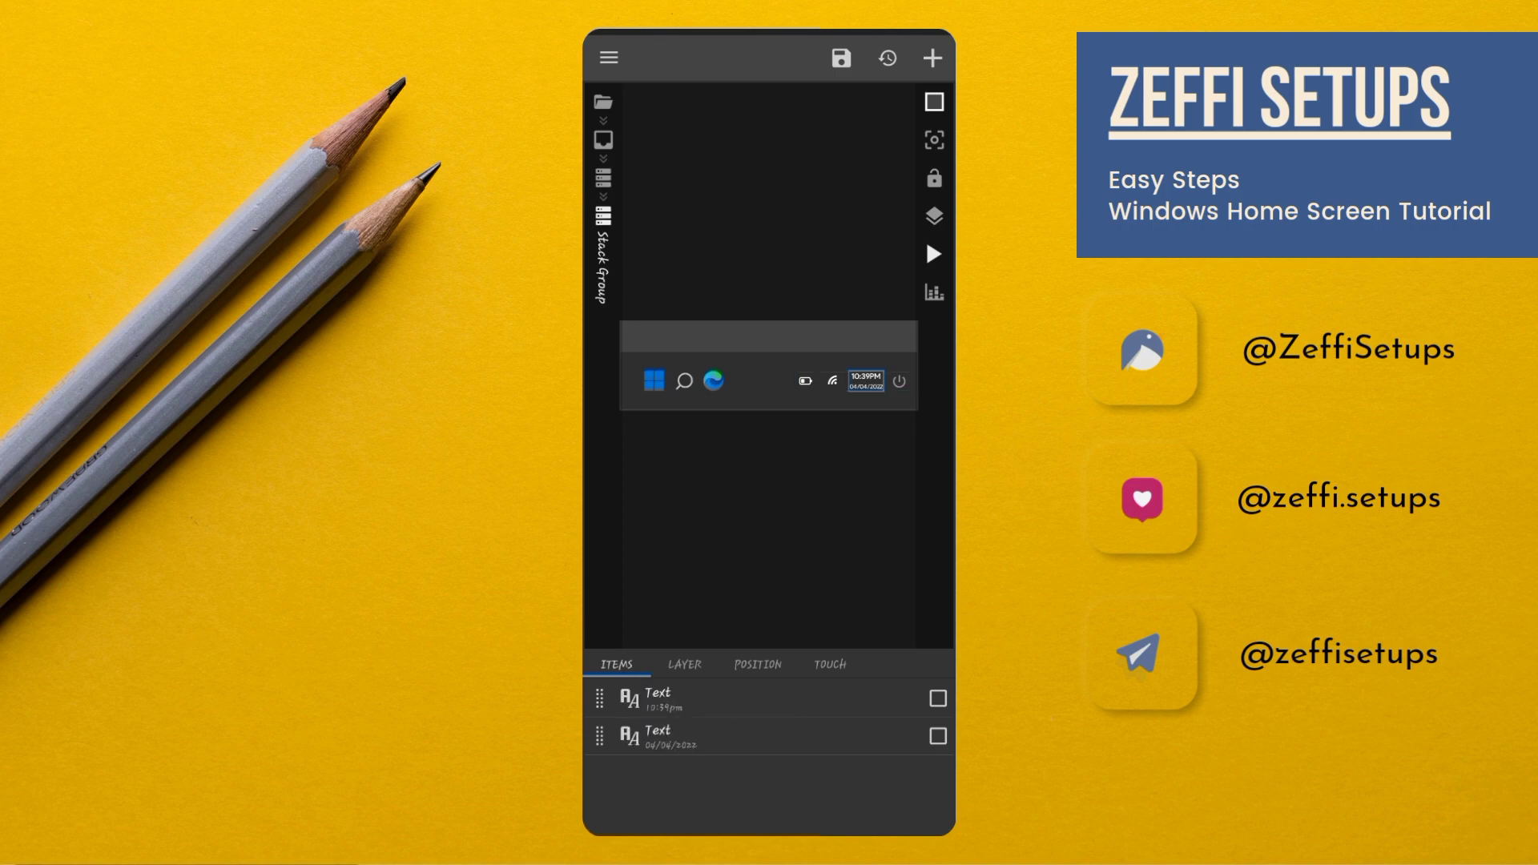
pyautogui.click(745, 698)
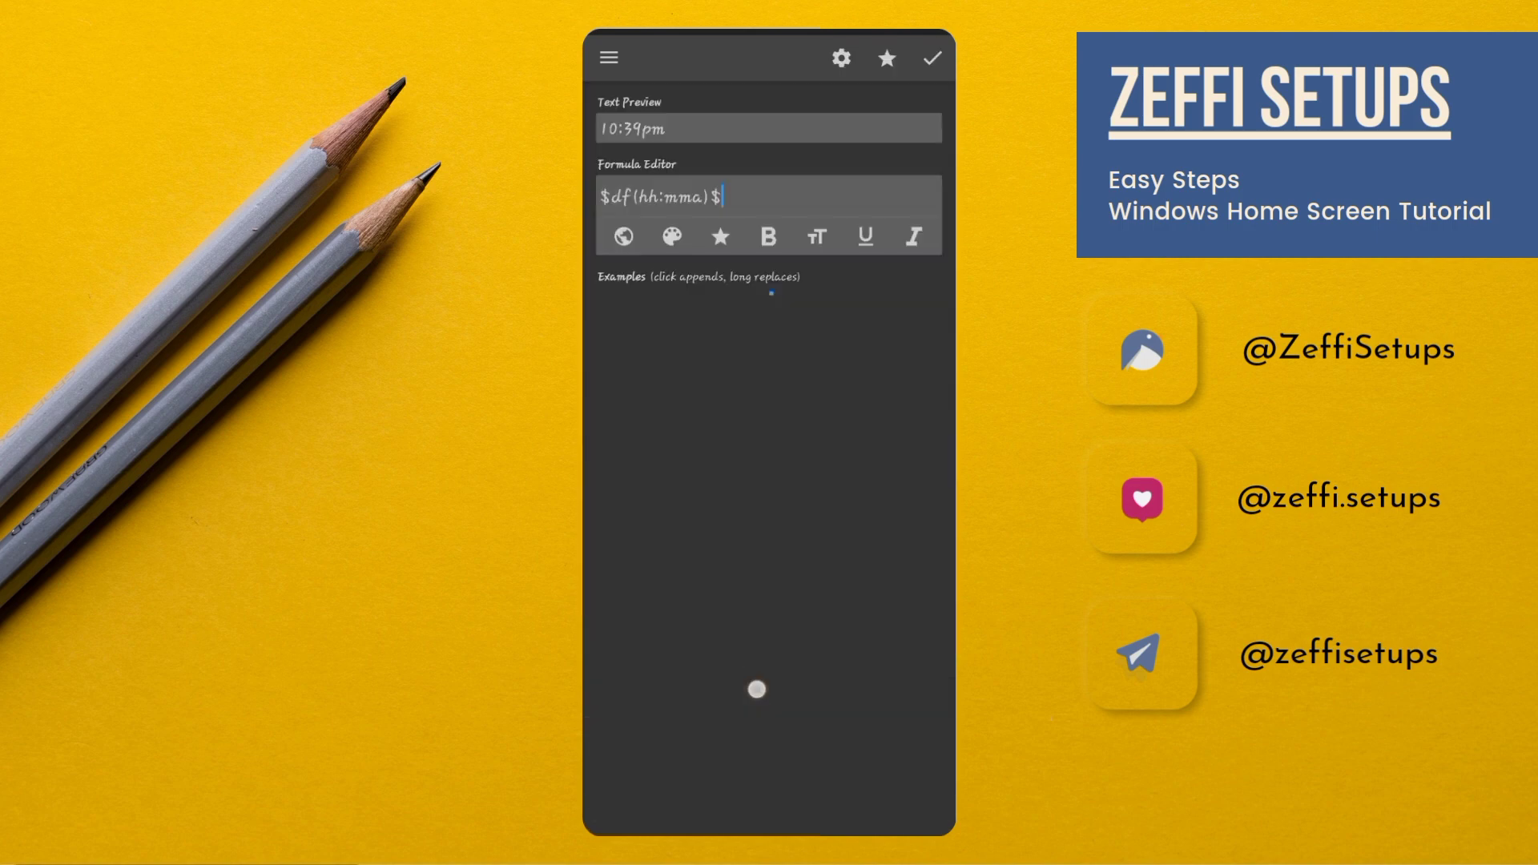
pyautogui.click(787, 193)
# - Erase the $df(hh:mma)$ formula and enter the label Battery instead
pyautogui.click(931, 765)
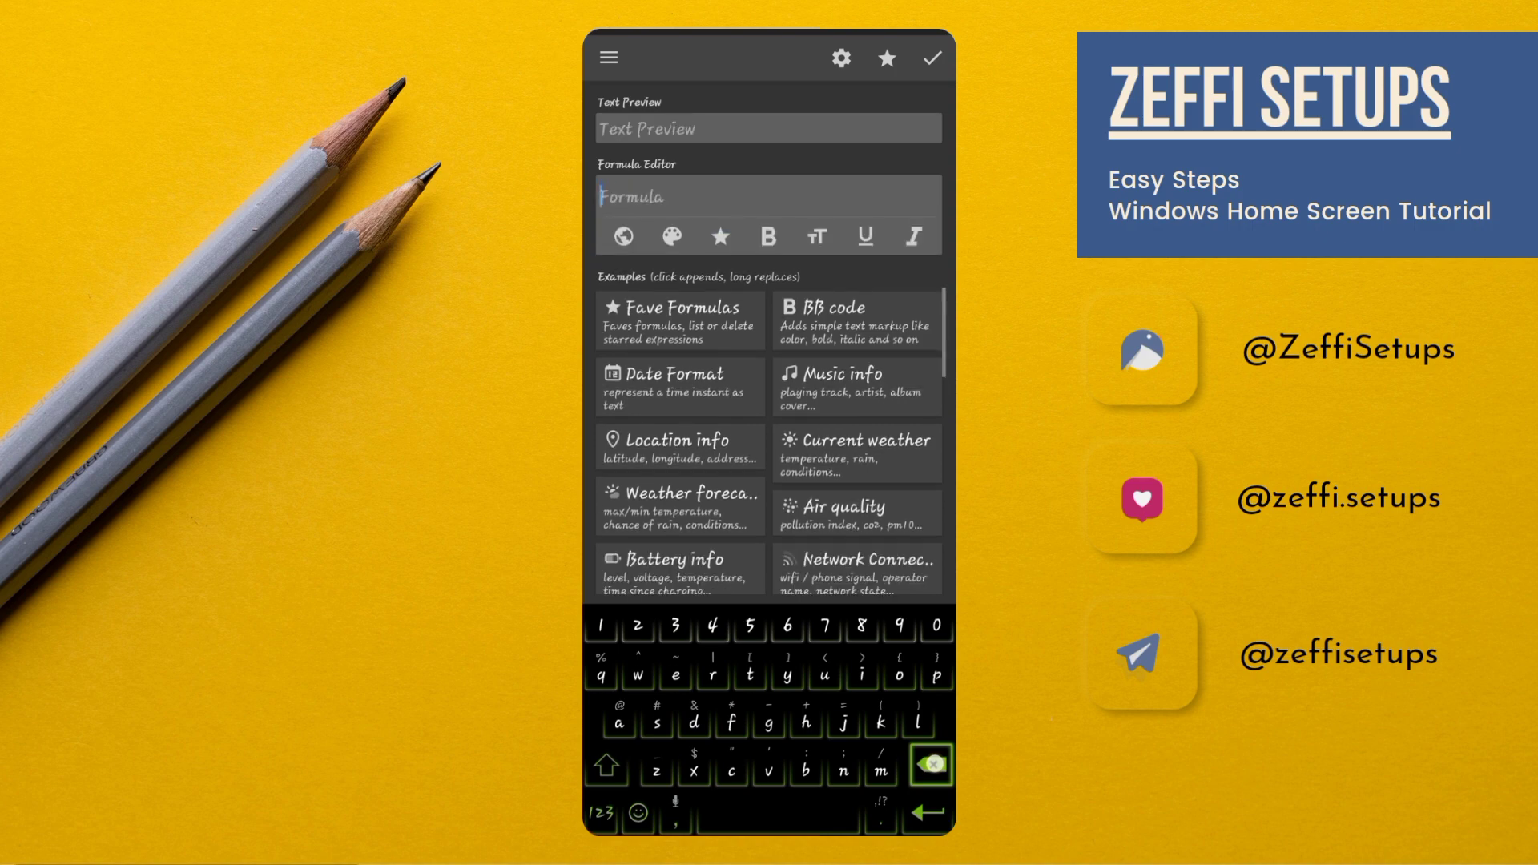
pyautogui.click(607, 766)
pyautogui.click(805, 770)
pyautogui.click(619, 723)
pyautogui.click(750, 673)
pyautogui.click(675, 674)
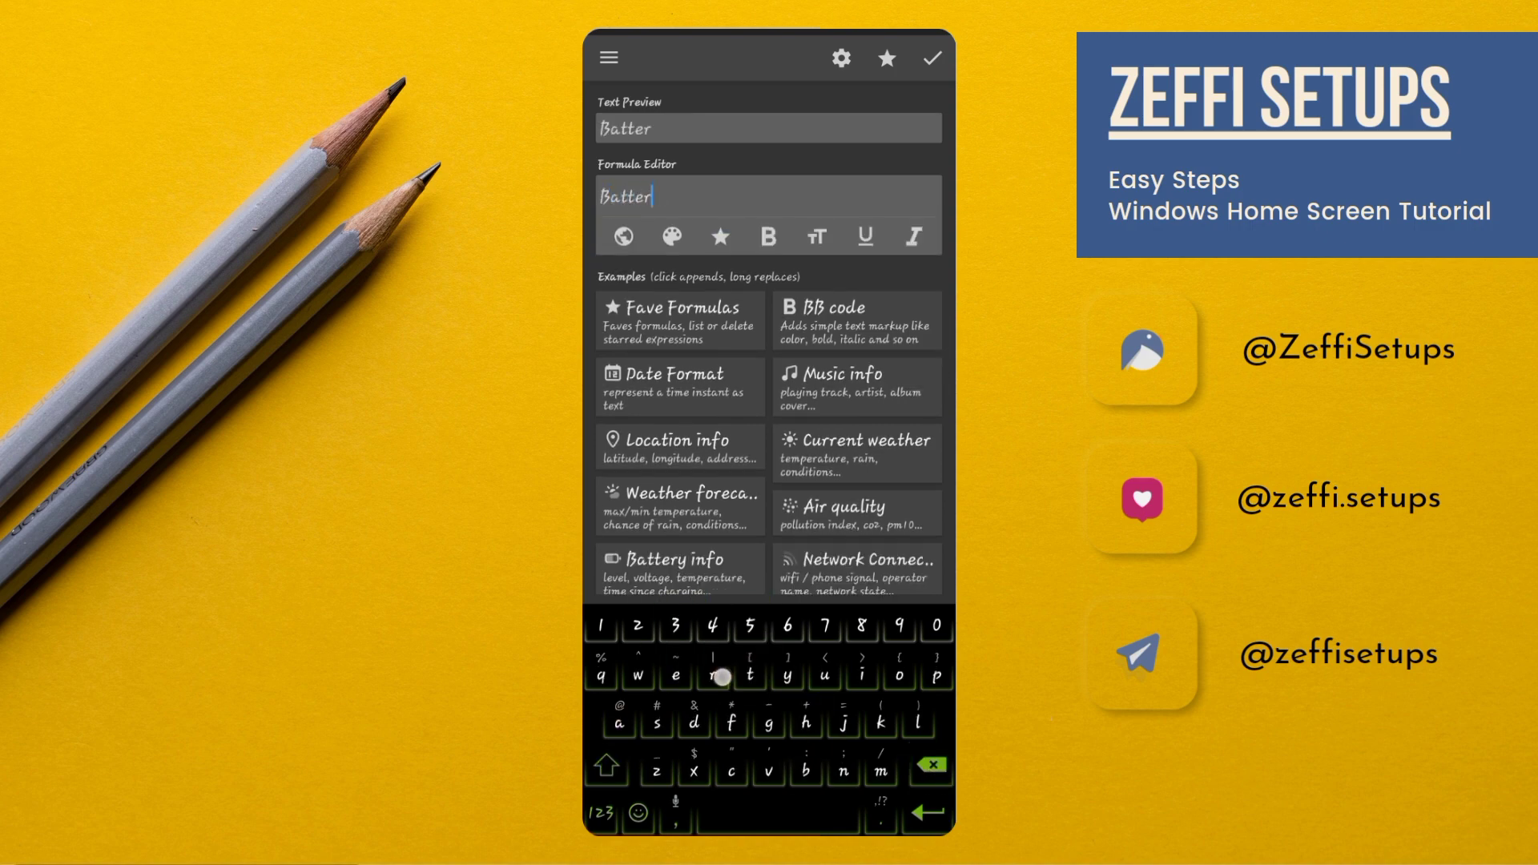
pyautogui.click(788, 675)
# - Confirm the Battery label, then clear the date Text item's formula
pyautogui.click(929, 59)
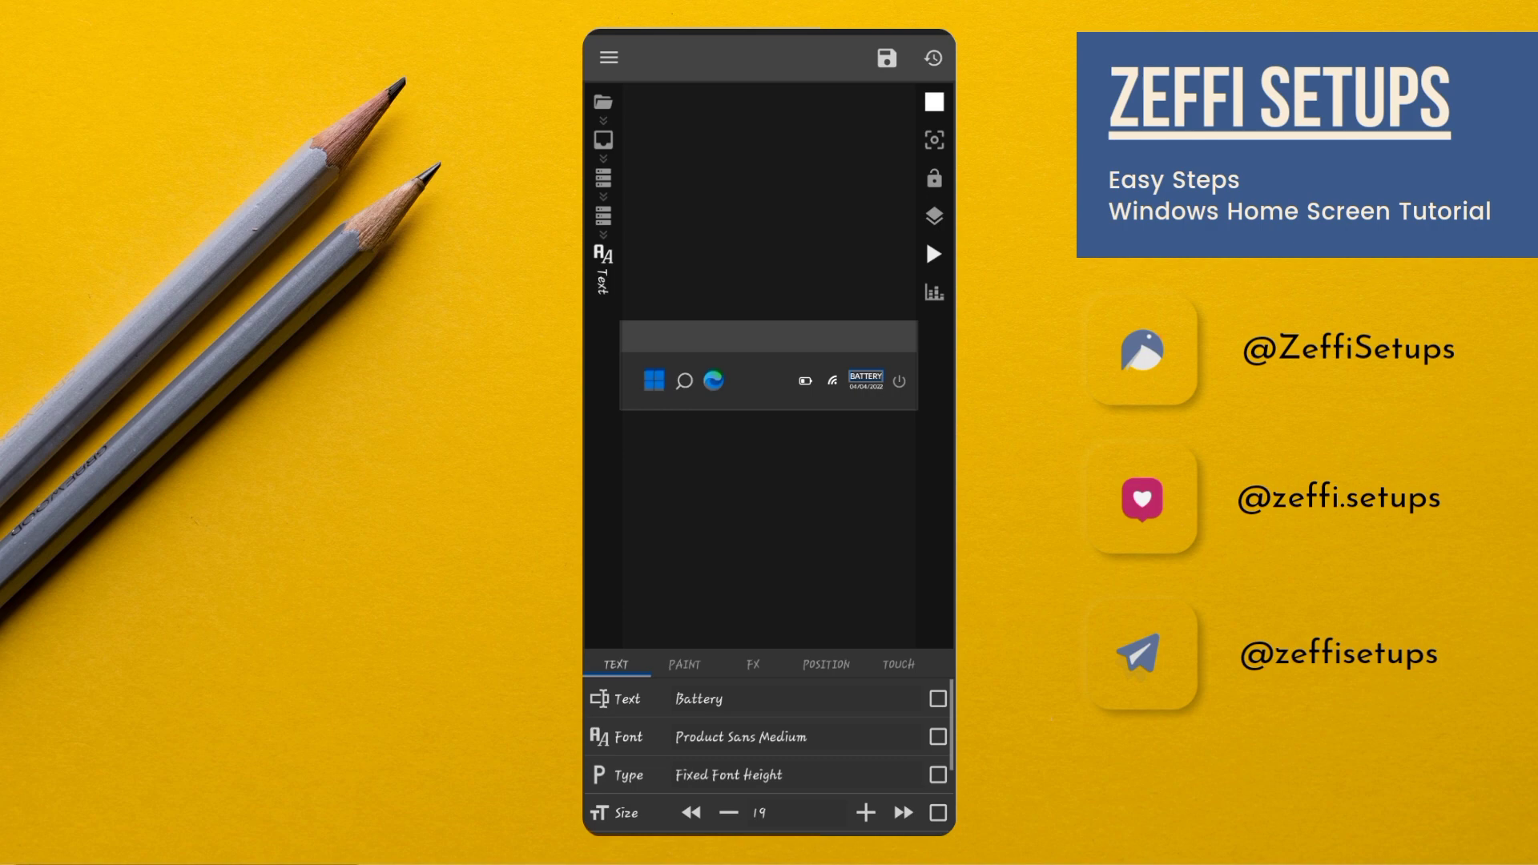
pyautogui.press('Escape')
pyautogui.click(747, 736)
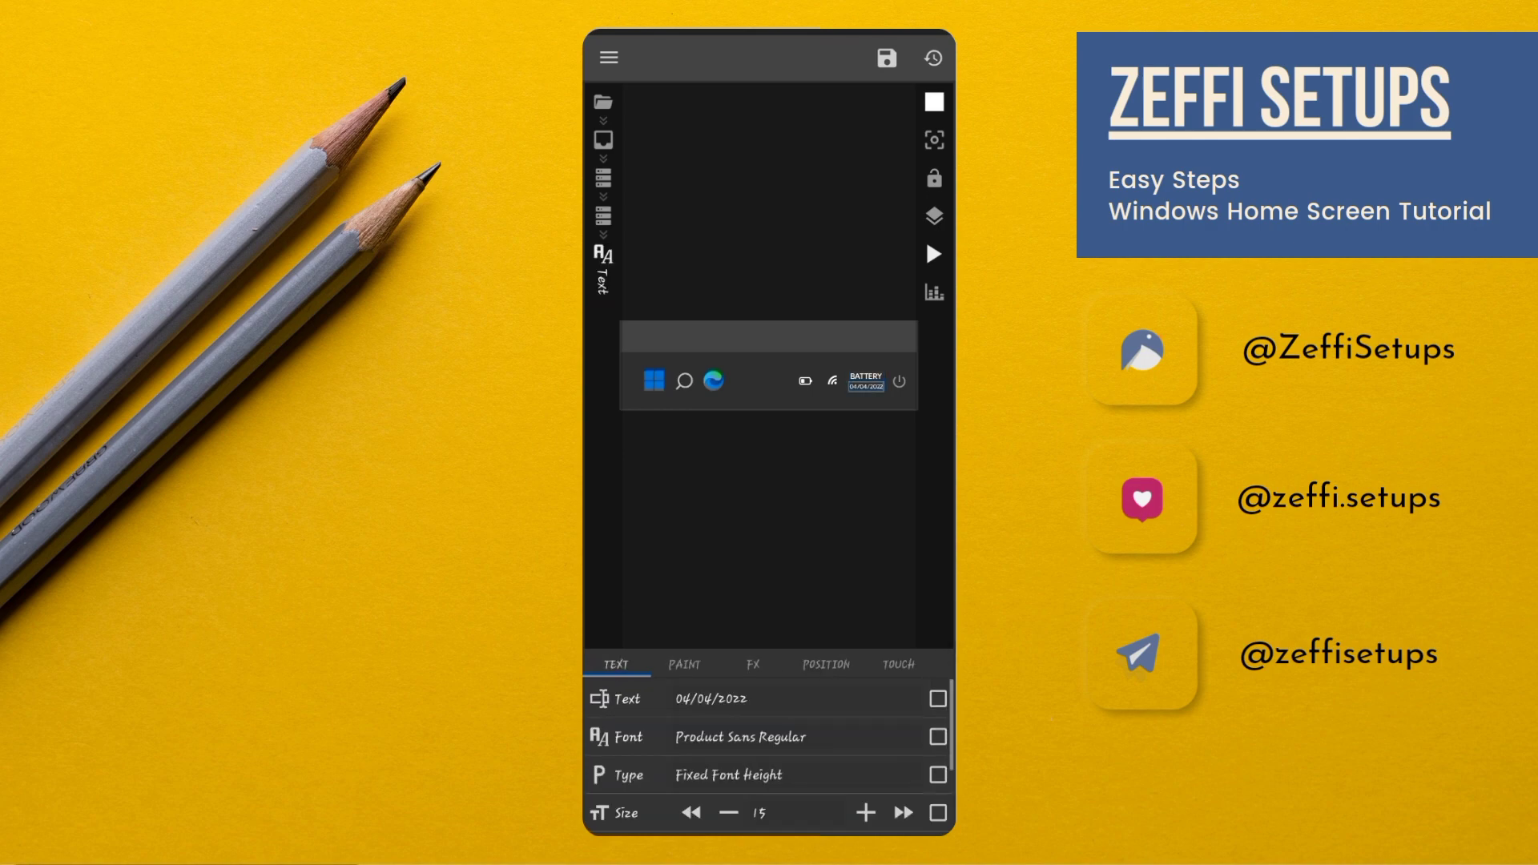
pyautogui.click(784, 700)
pyautogui.click(904, 195)
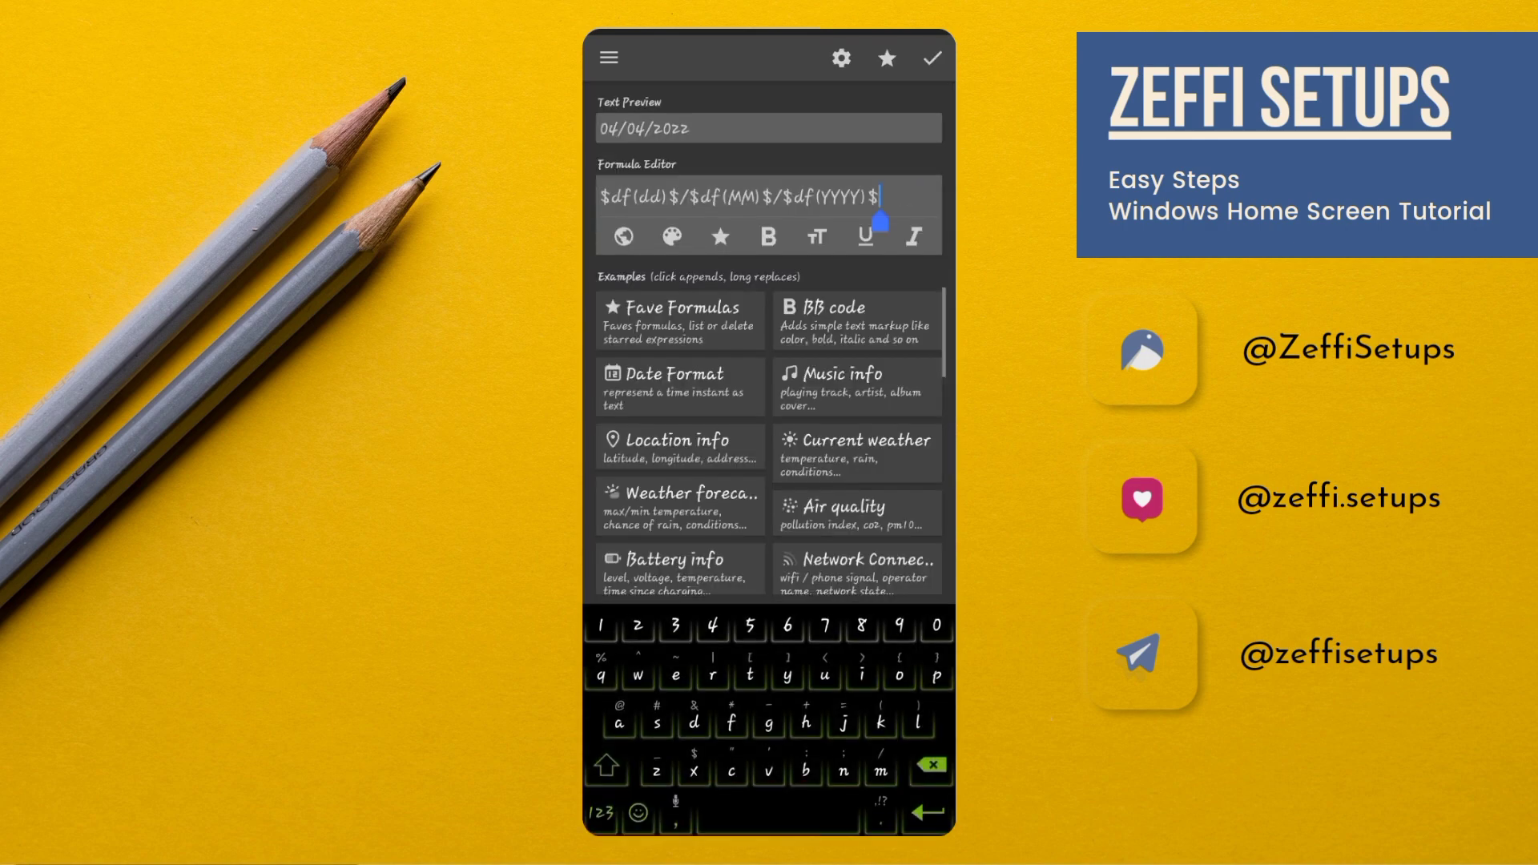
pyautogui.click(929, 762)
pyautogui.click(929, 762)
pyautogui.click(928, 761)
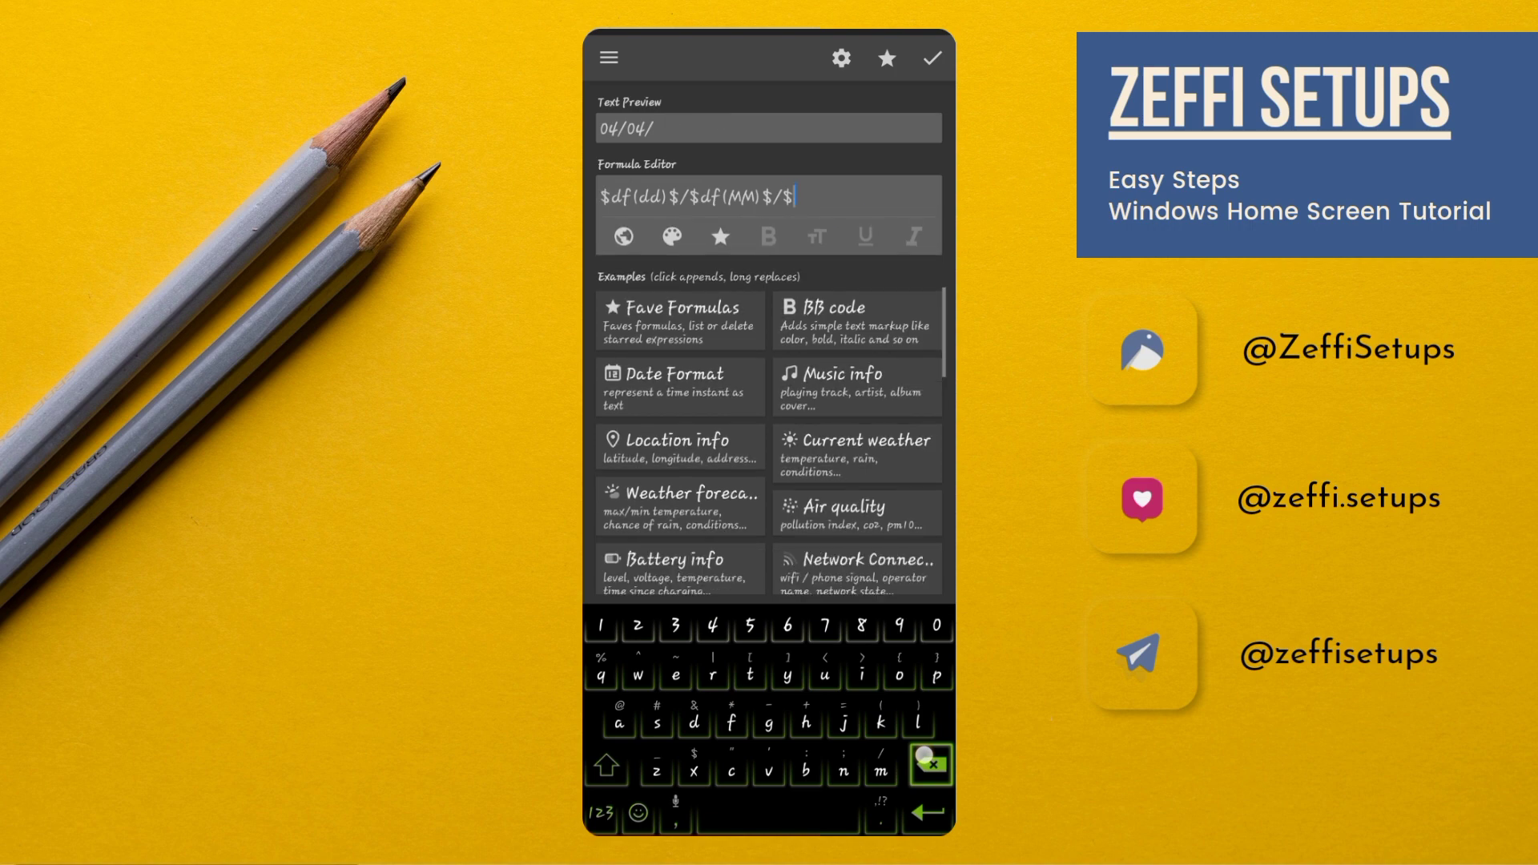
pyautogui.click(929, 763)
pyautogui.click(928, 761)
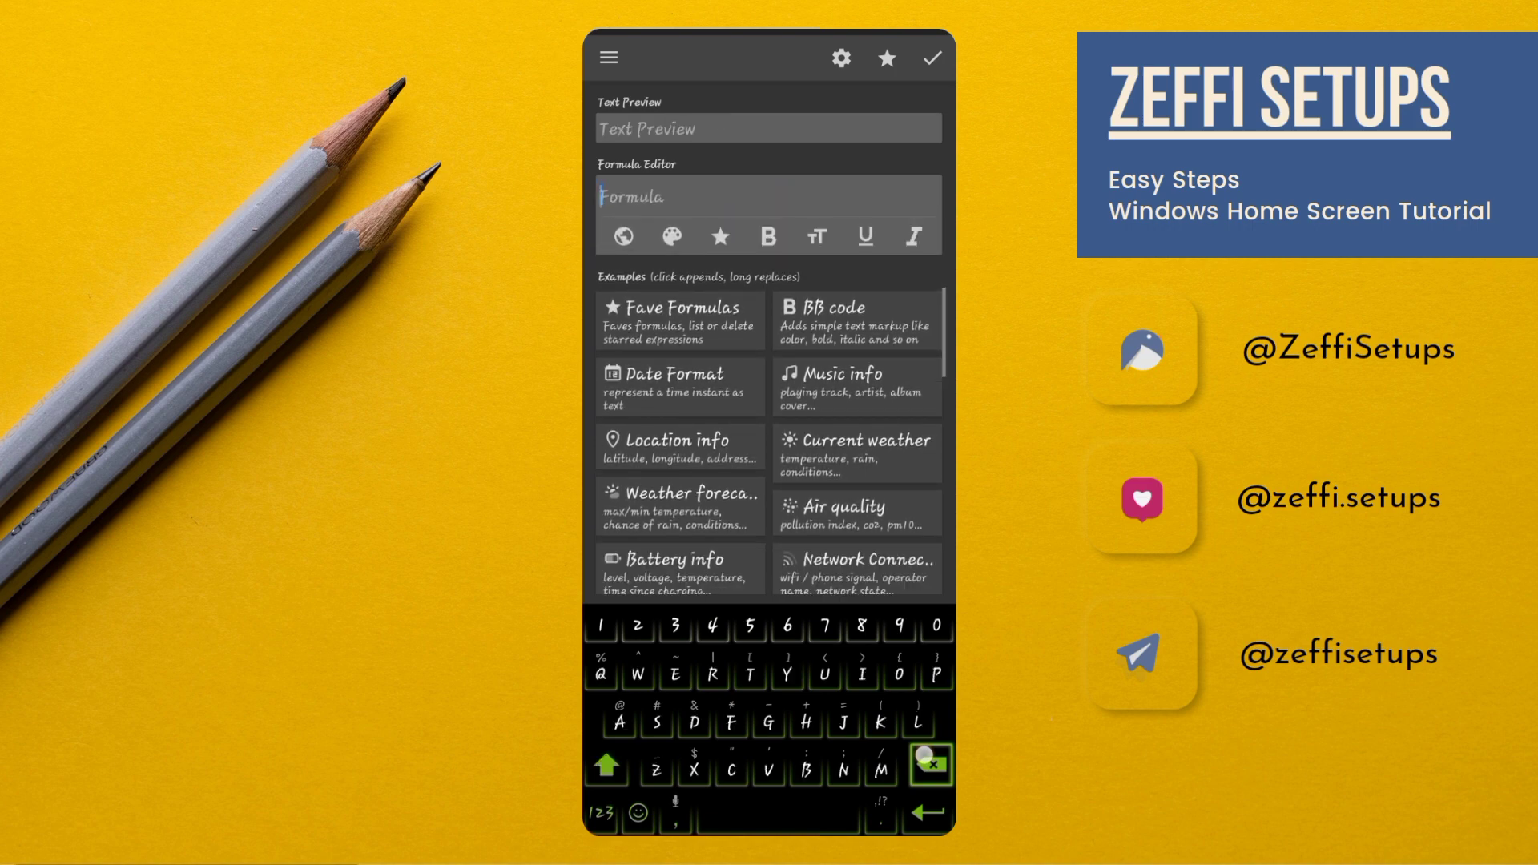
pyautogui.press('Escape')
# - Insert $bi(level)$% from Battery info and set its Filter to Numbers To Words
pyautogui.click(681, 571)
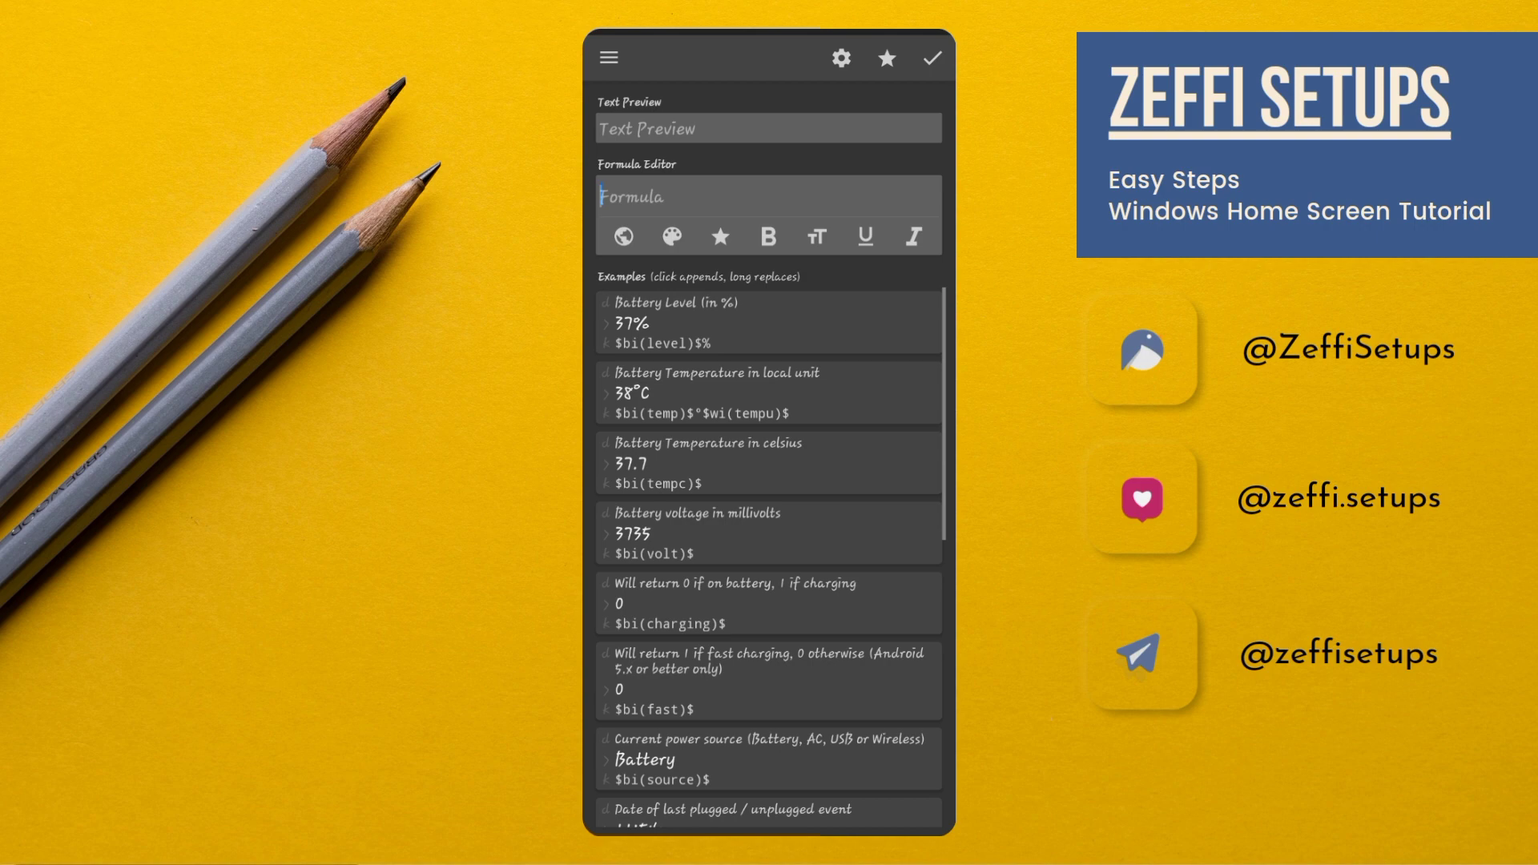
pyautogui.click(765, 332)
pyautogui.click(931, 58)
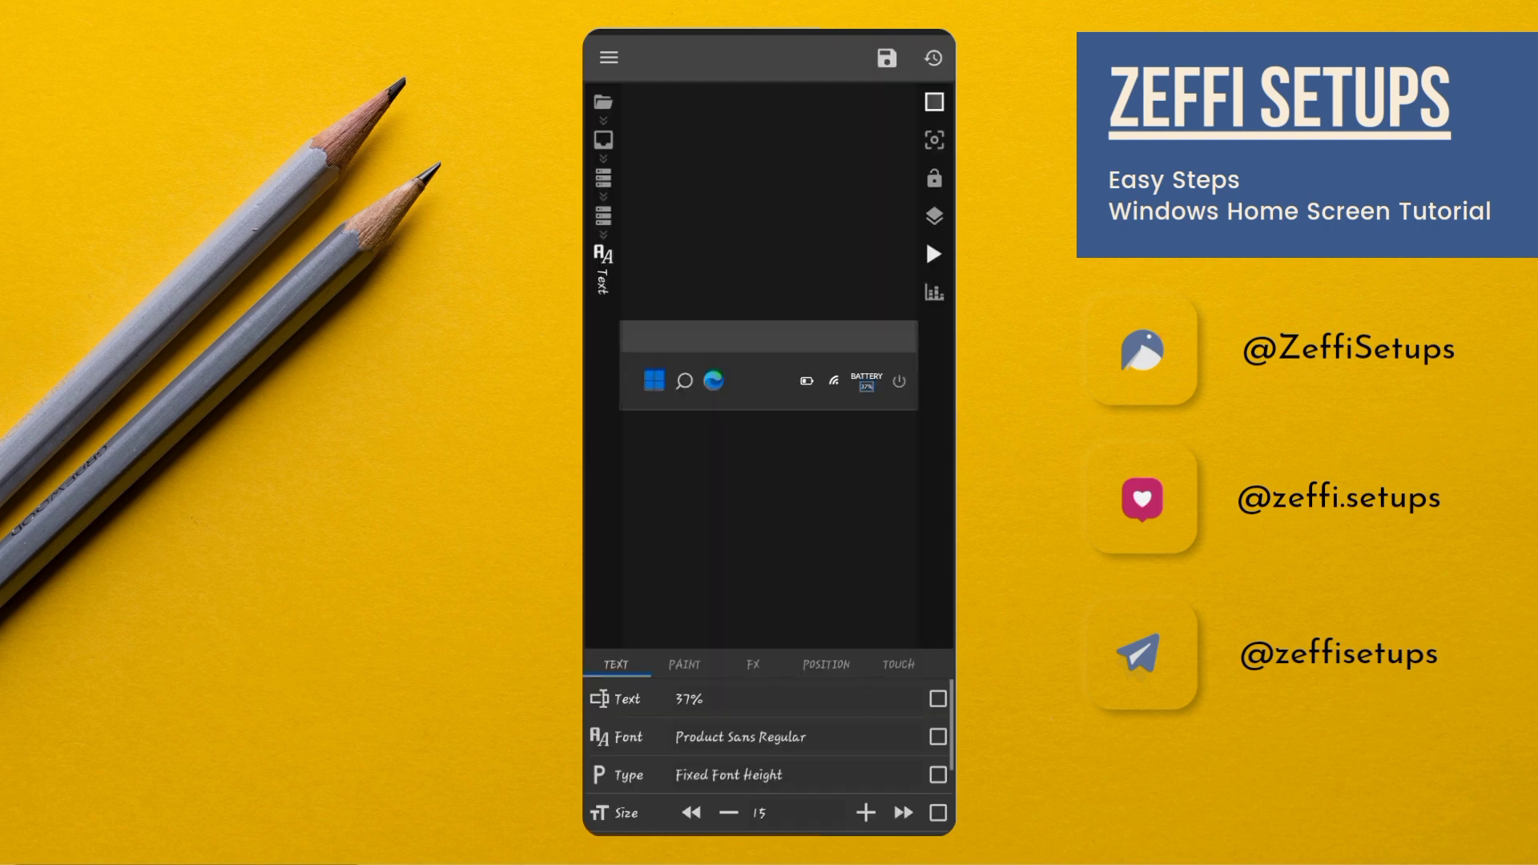
pyautogui.scroll(-3, 768, 756)
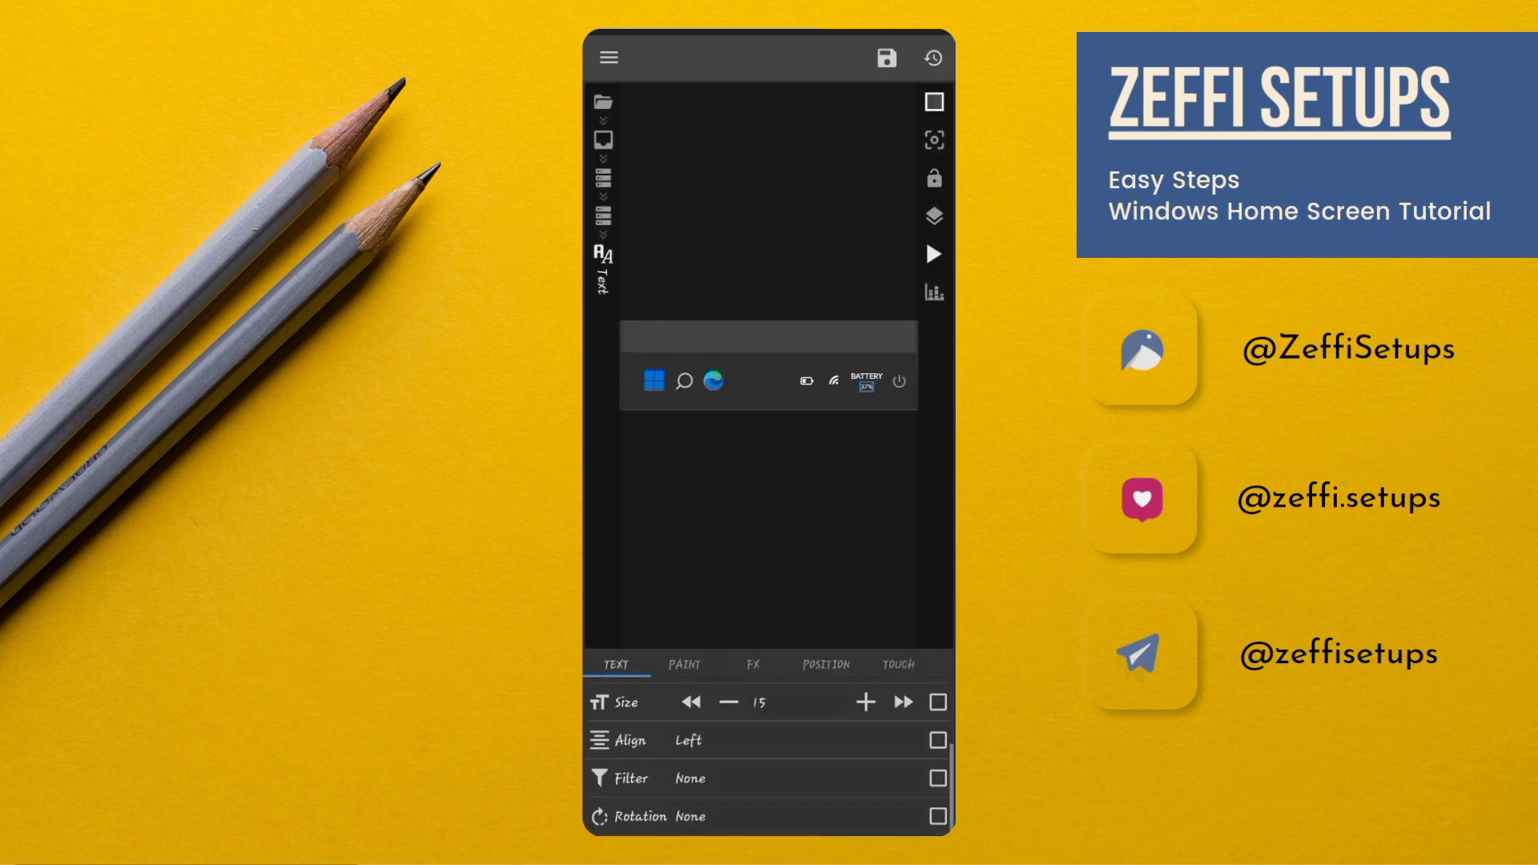
pyautogui.click(769, 777)
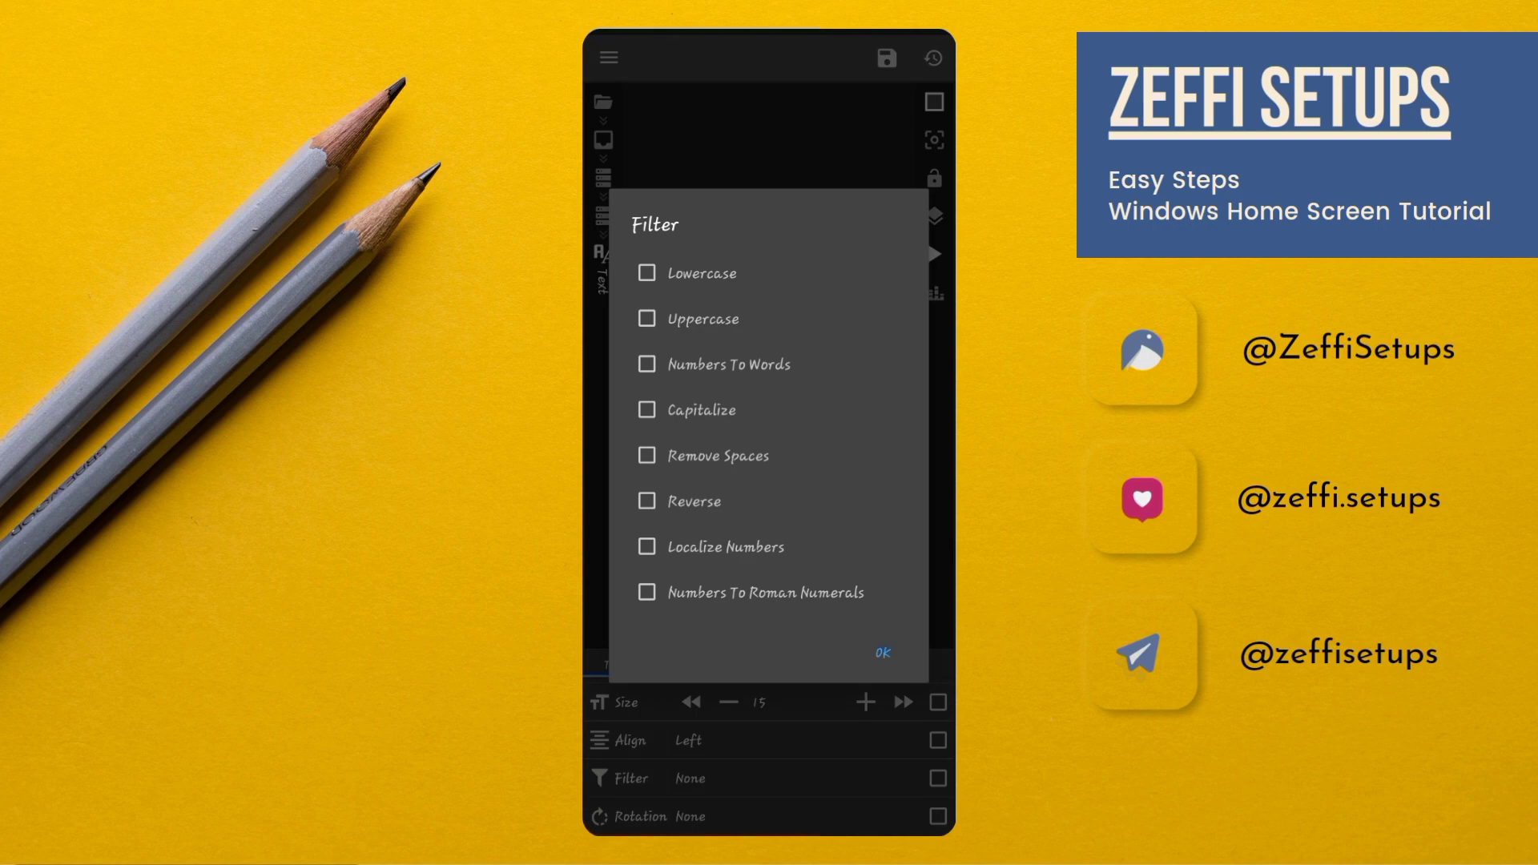
pyautogui.click(728, 364)
pyautogui.click(883, 652)
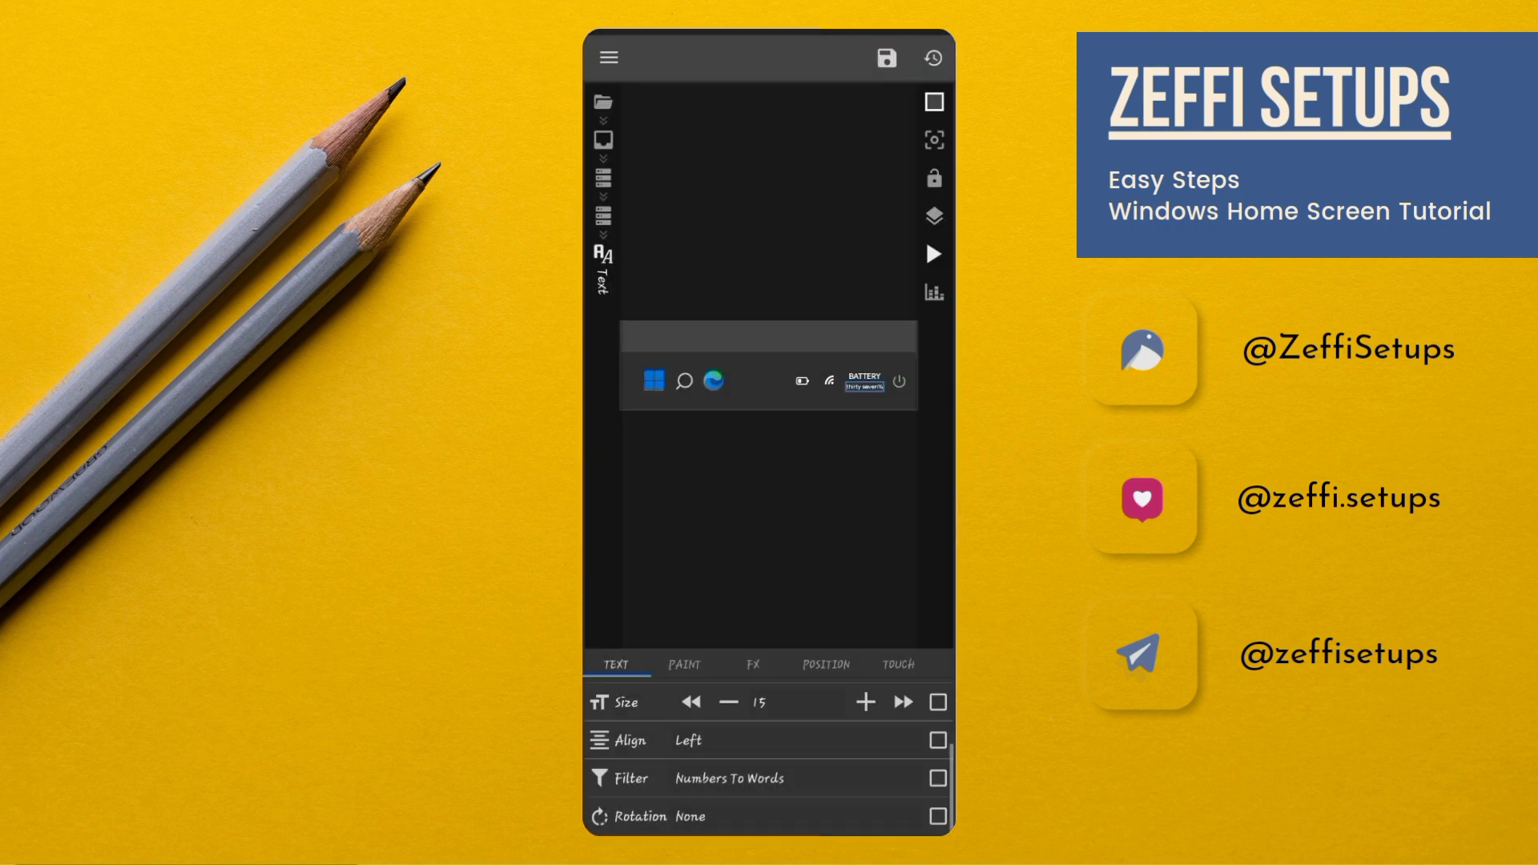
pyautogui.click(603, 146)
# - Set the taskbar Overlap Group's YOffset to -25 in its Position settings
pyautogui.click(758, 663)
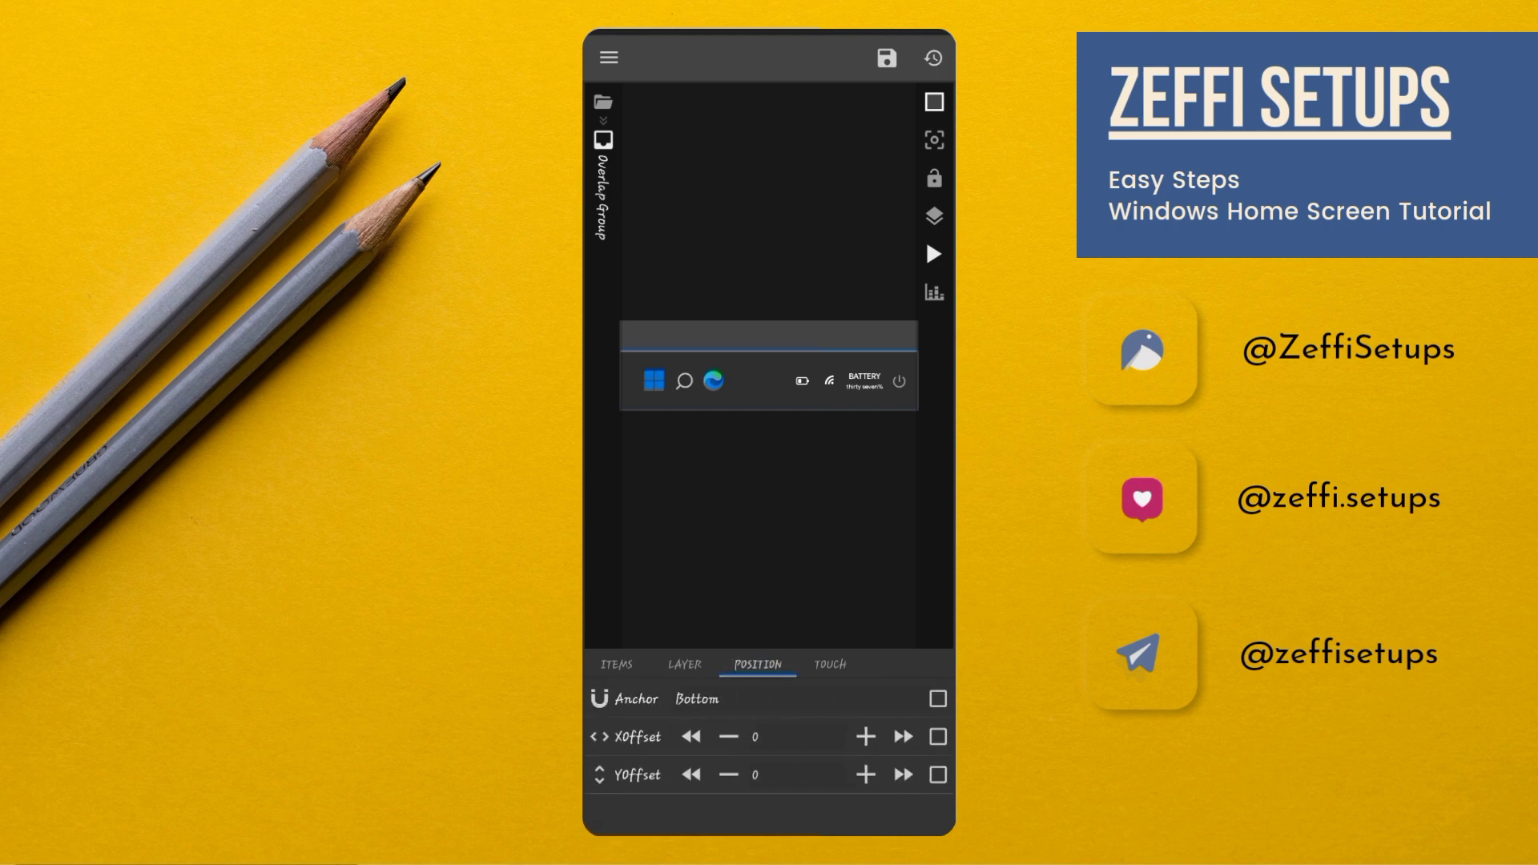
pyautogui.click(755, 776)
pyautogui.click(754, 432)
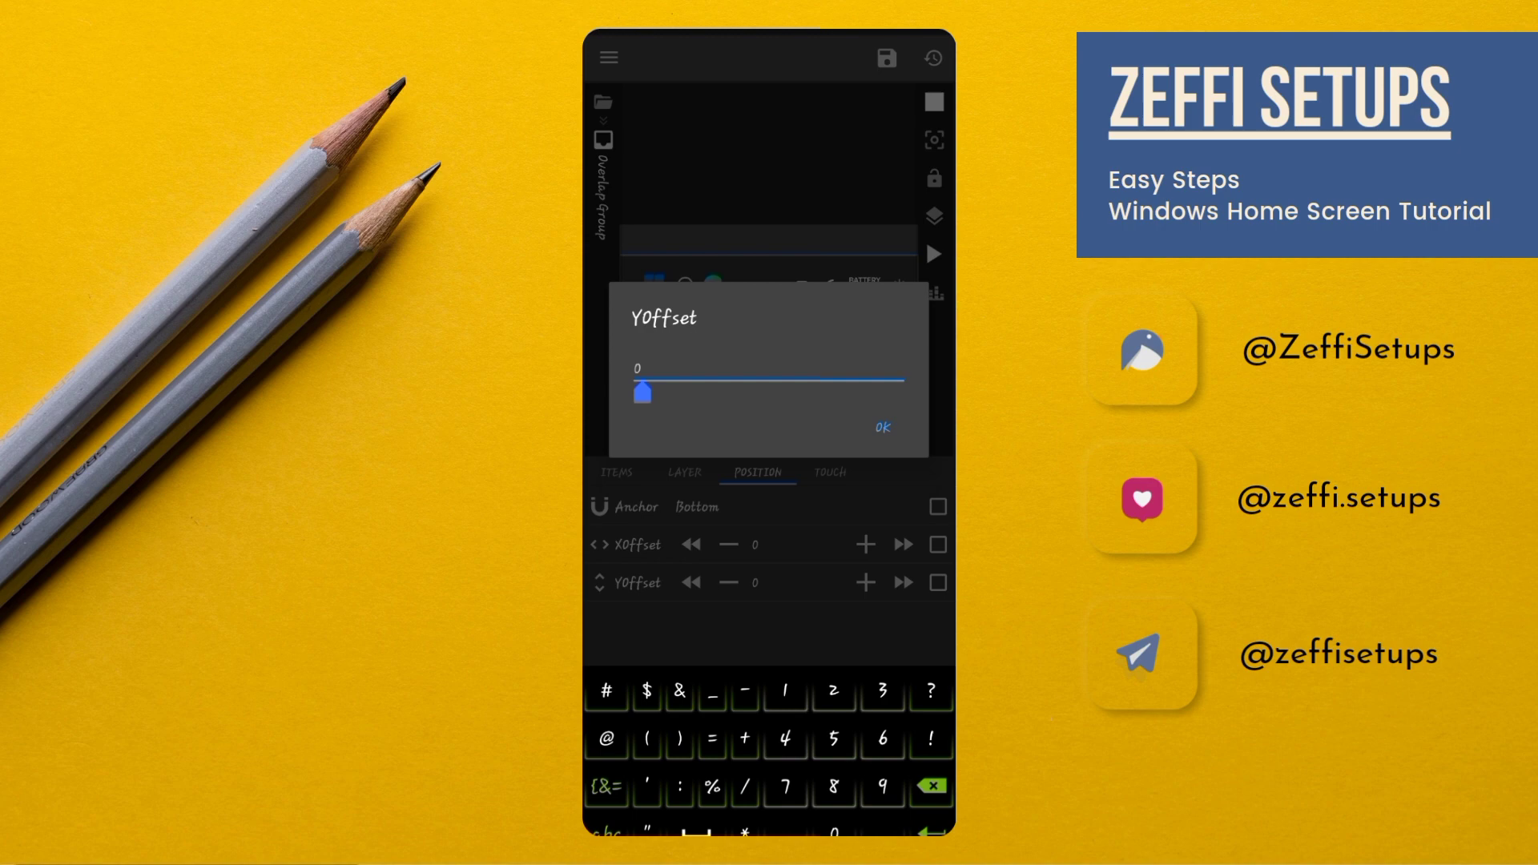
pyautogui.click(744, 670)
pyautogui.click(834, 669)
pyautogui.click(835, 718)
pyautogui.click(883, 398)
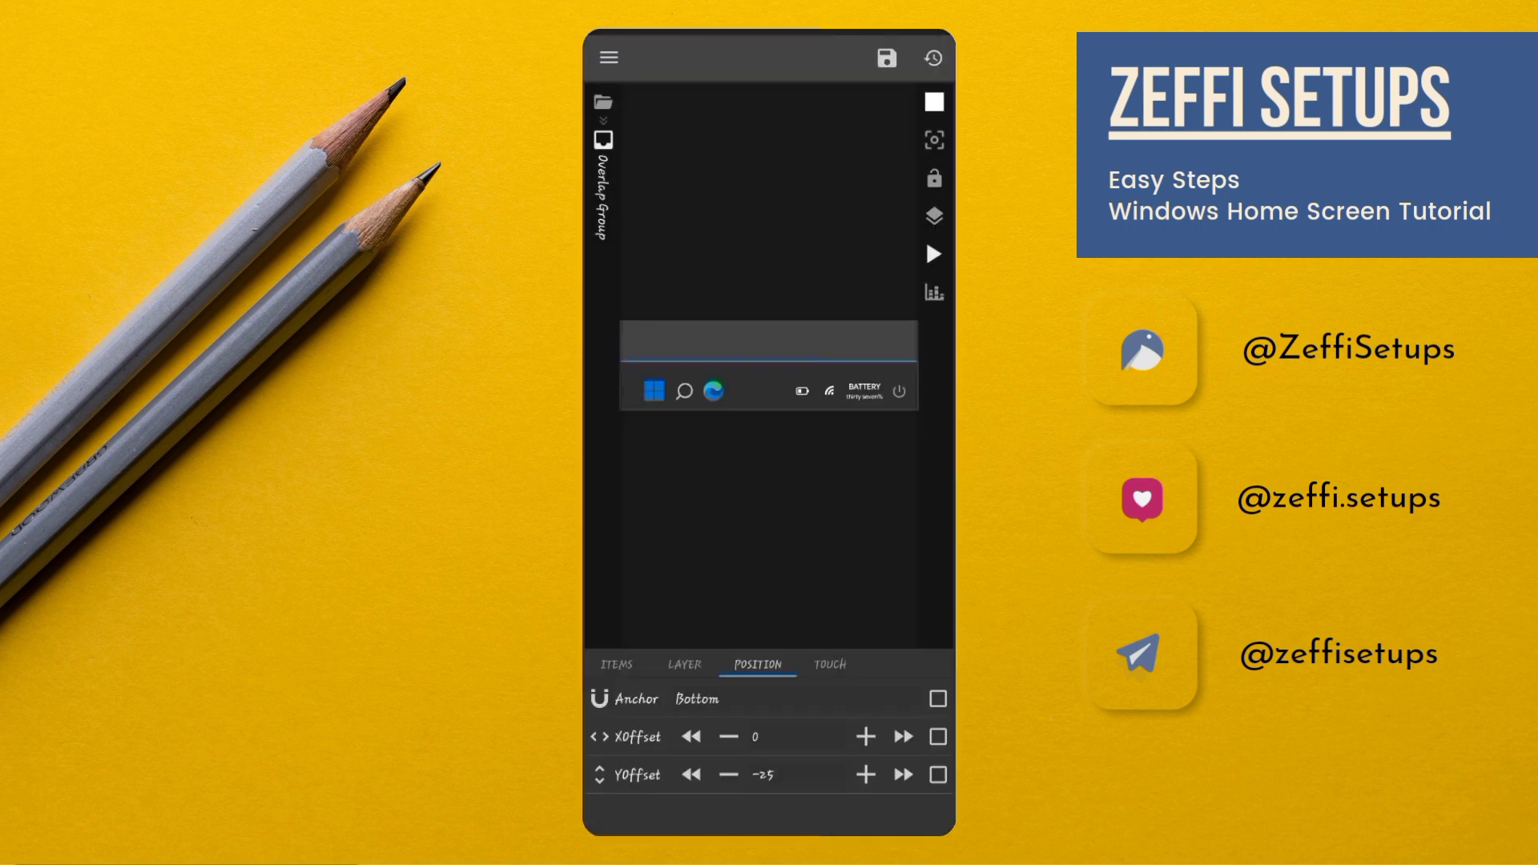
# - At Root set the Touch action to Disabled (block touch) and save the widget
pyautogui.click(602, 102)
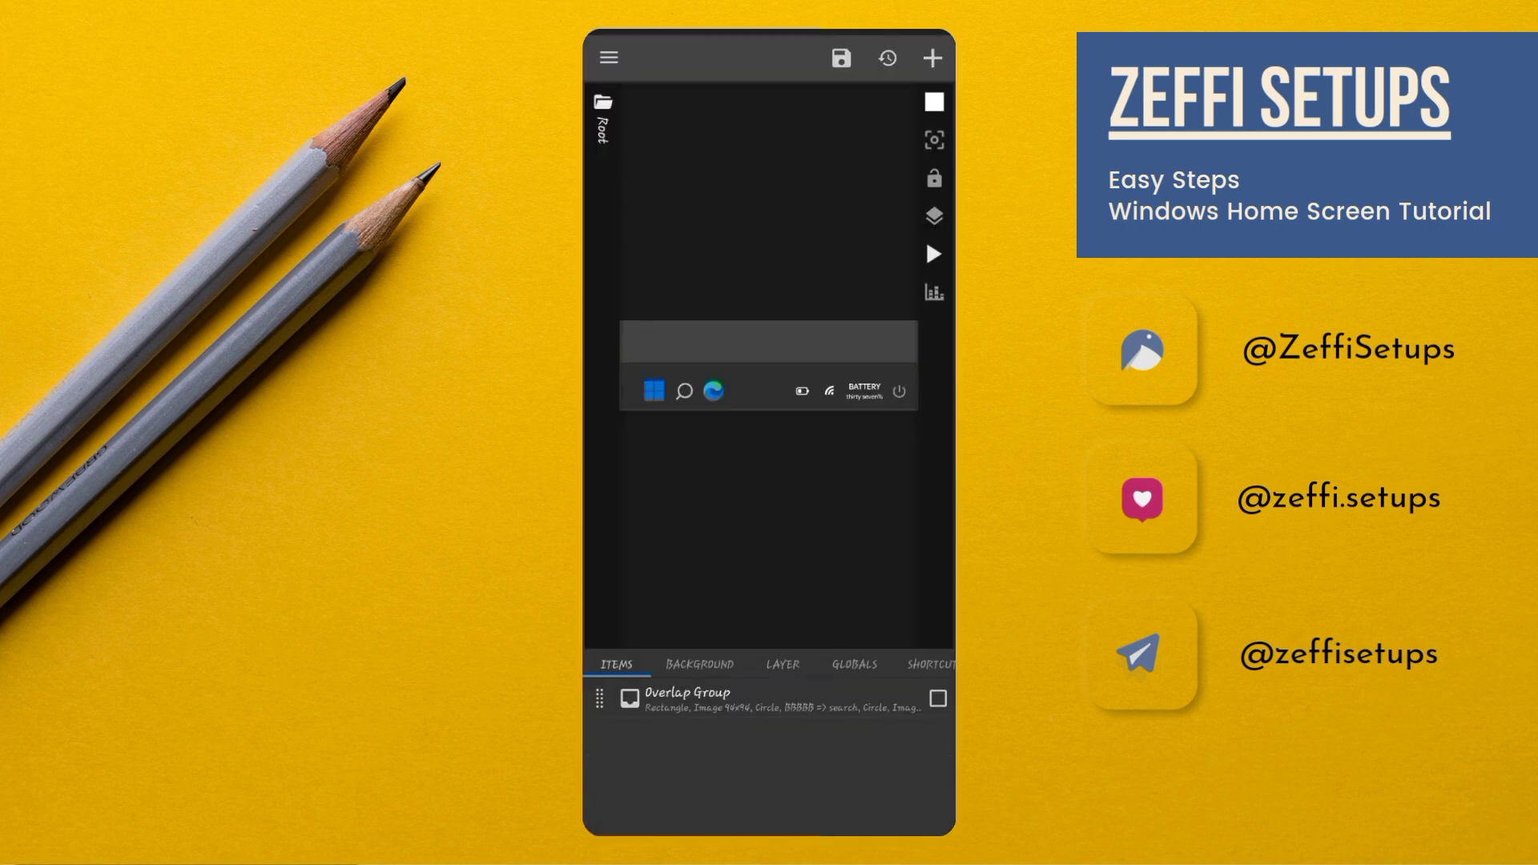
pyautogui.click(925, 663)
pyautogui.click(769, 696)
pyautogui.click(794, 698)
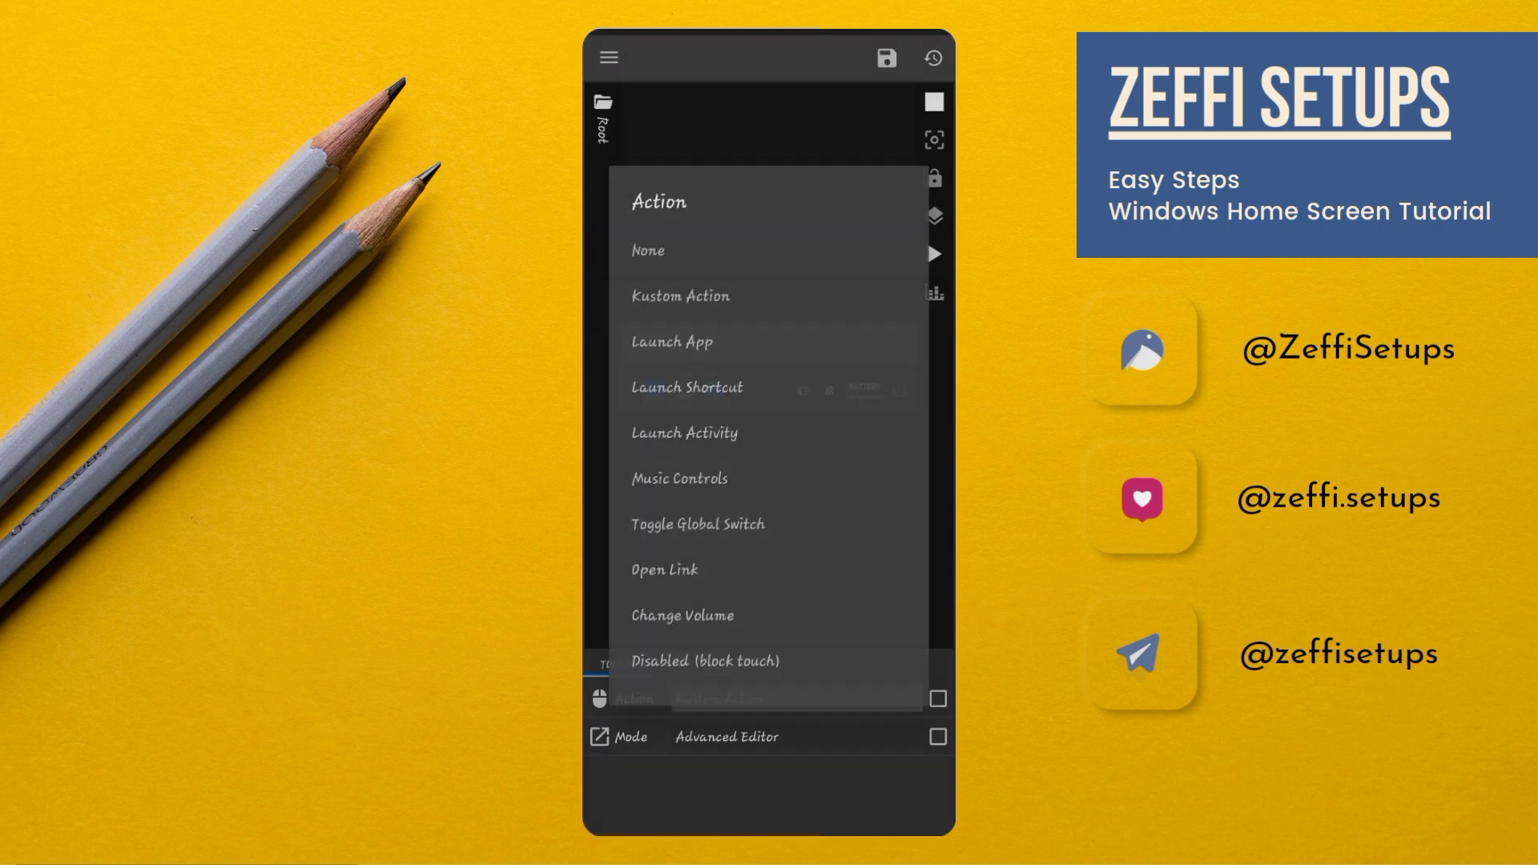
pyautogui.click(705, 662)
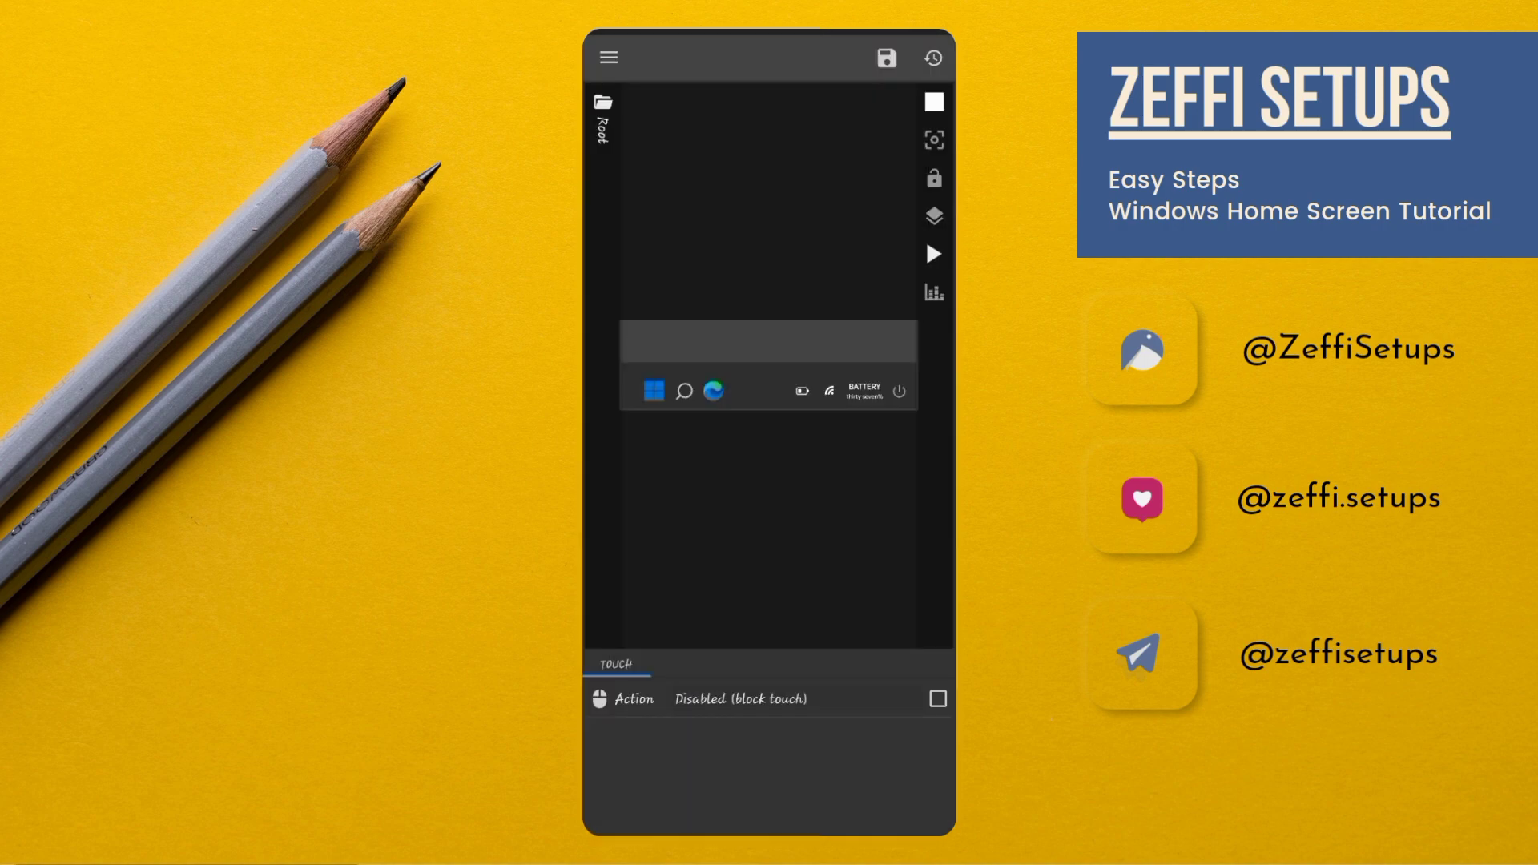
pyautogui.click(887, 59)
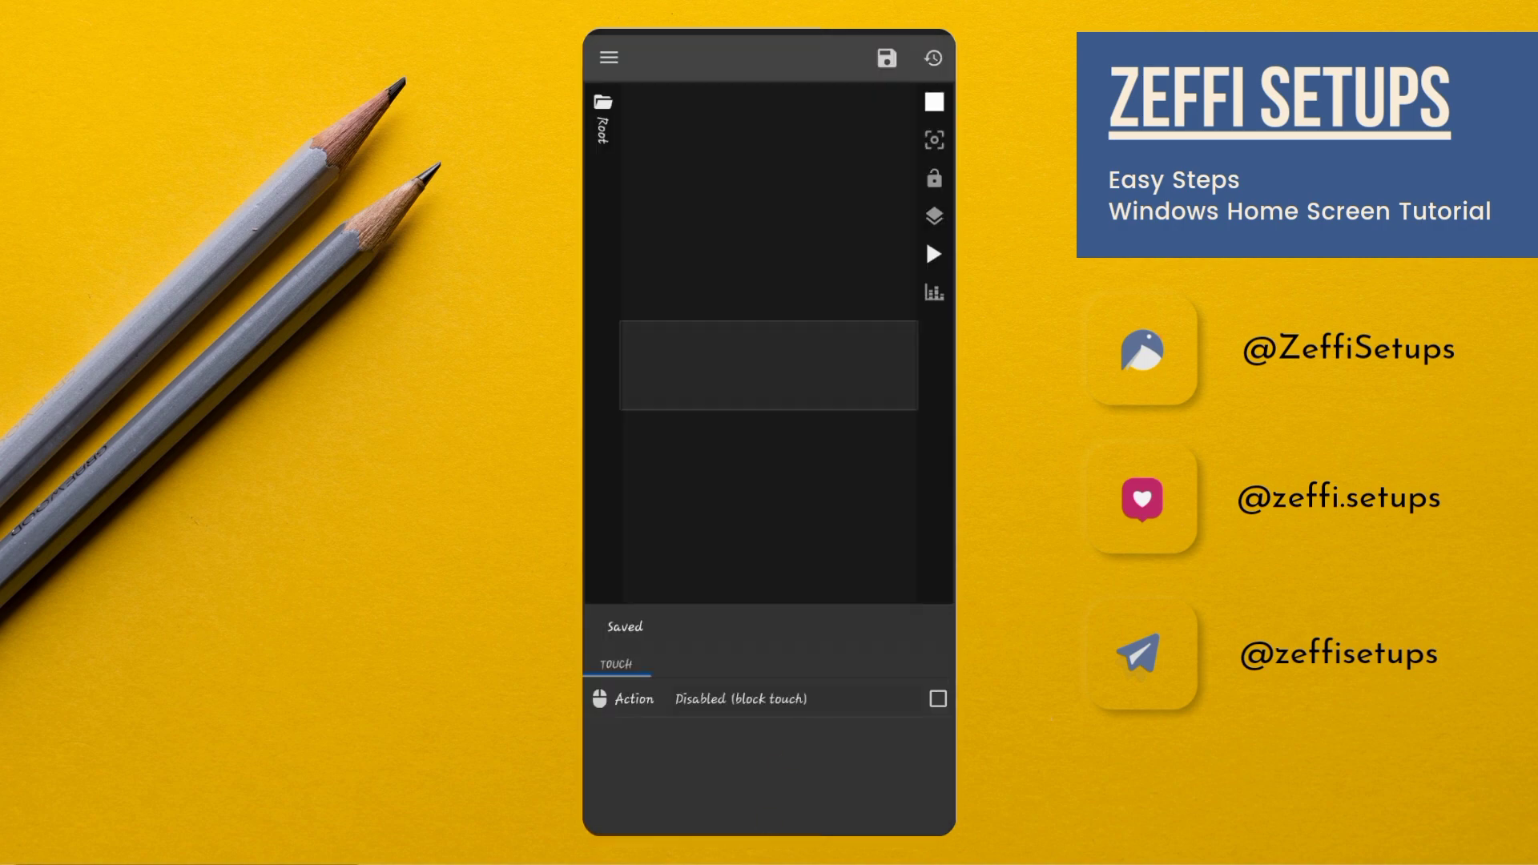